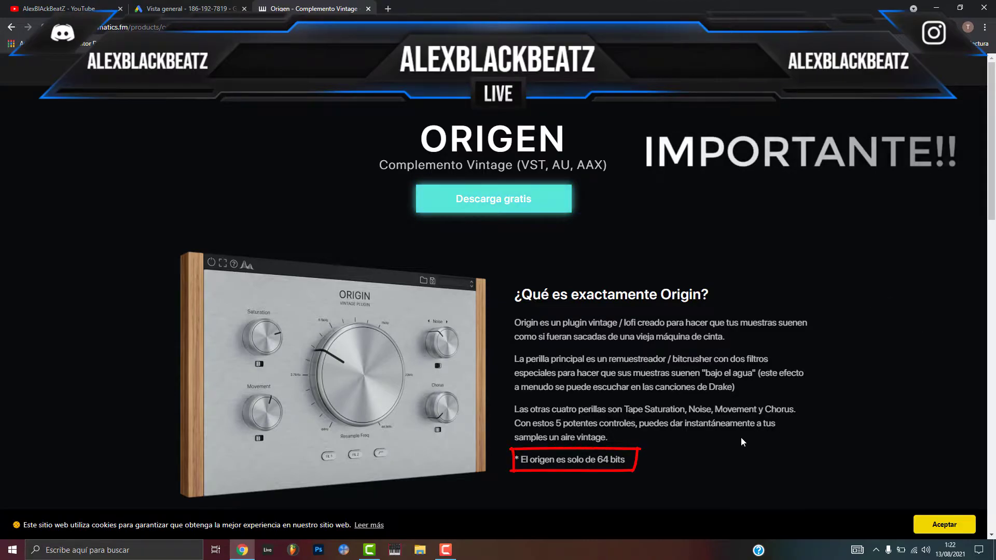
# Step: Highlight the note about Origin being 64-bit only and accept the site's cookies
pyautogui.moveTo(640, 458); pyautogui.dragTo(520, 460)
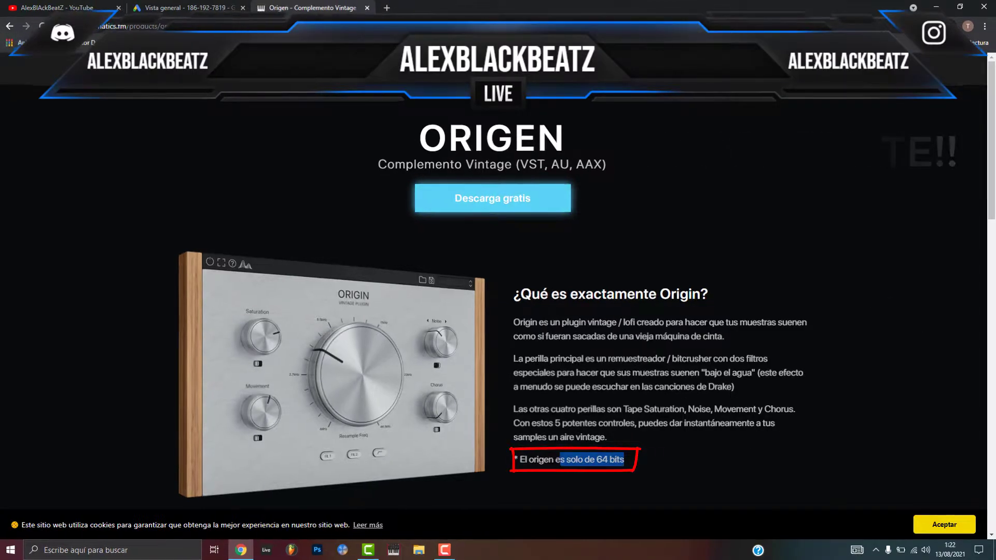
pyautogui.moveTo(307, 442); pyautogui.dragTo(295, 447)
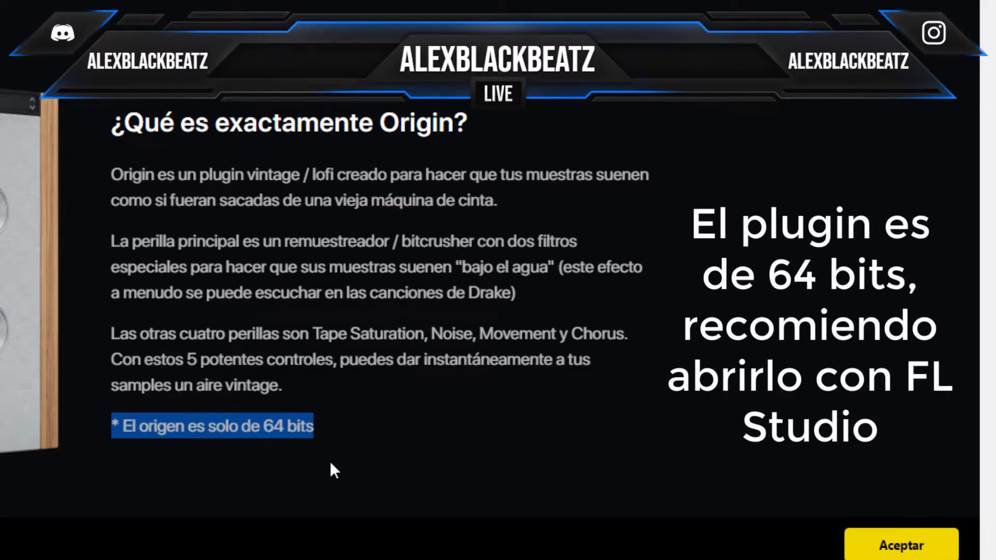
pyautogui.click(920, 534)
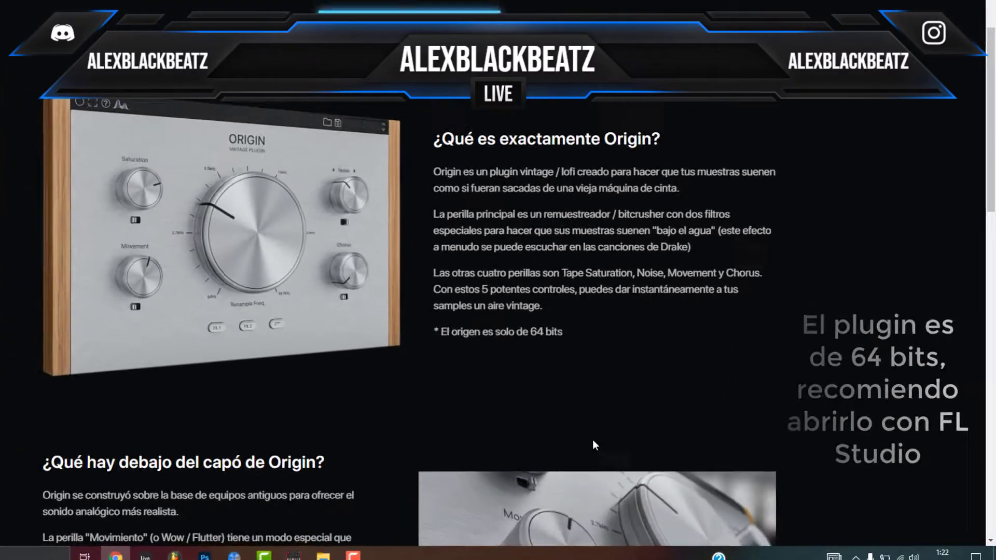
# Step: Read the Origin product page's sections on its hardware modelling and Resampler engine, down to the audio examples
pyautogui.scroll(-5, 595, 446)
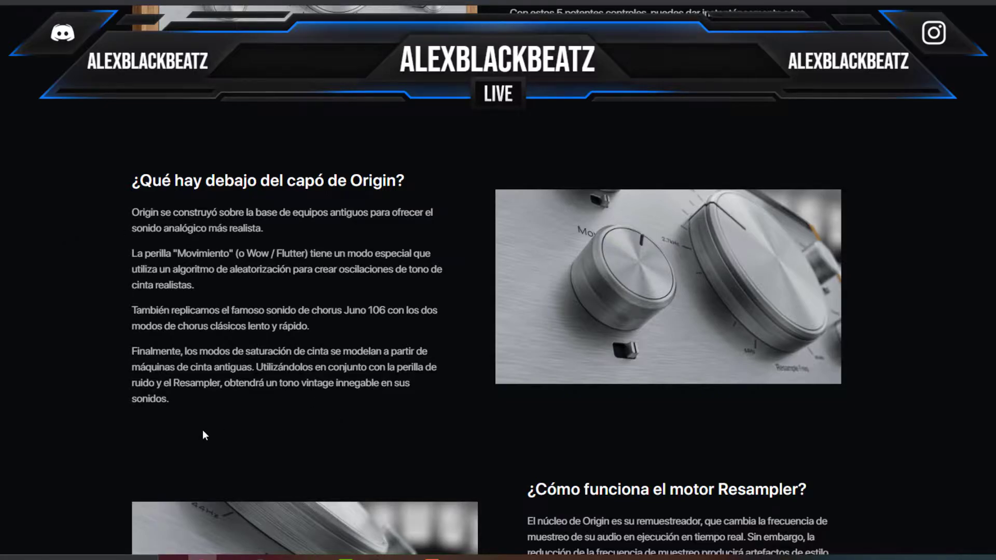
pyautogui.scroll(-3, 202, 431)
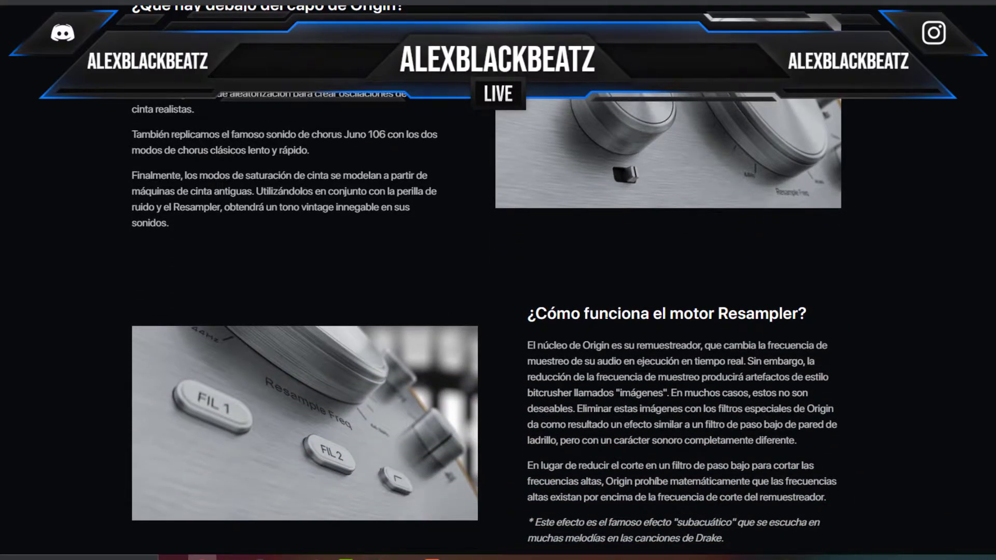
pyautogui.scroll(-2, 472, 414)
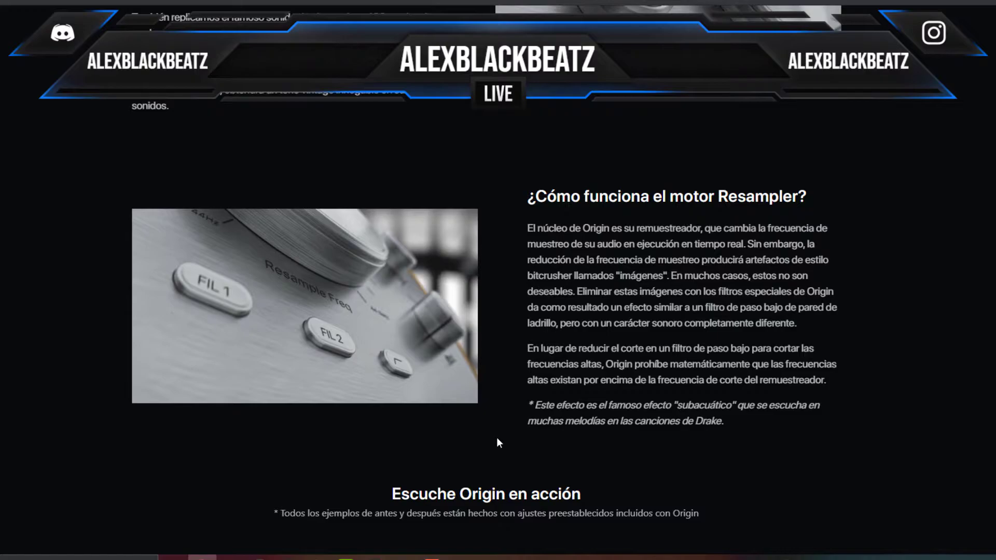
pyautogui.scroll(-2, 497, 439)
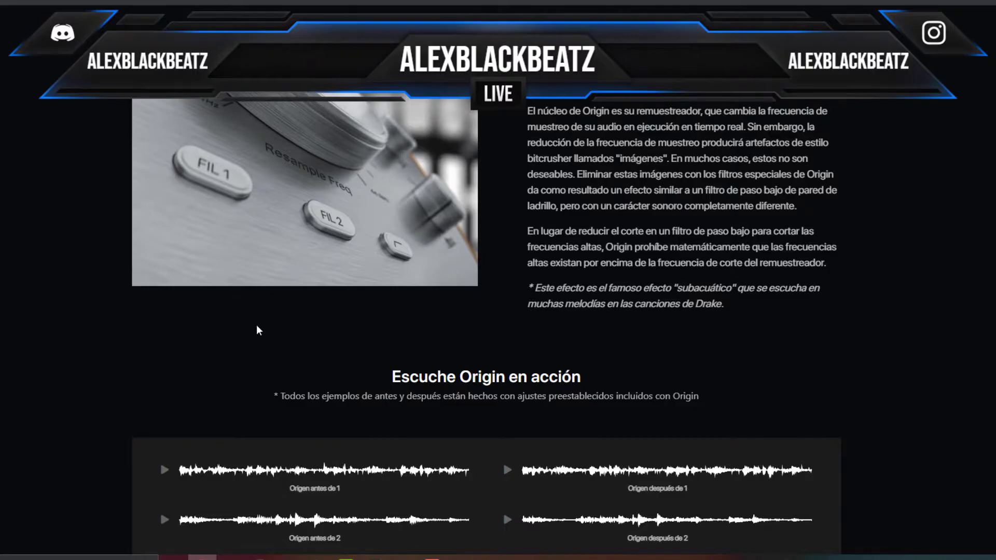
pyautogui.scroll(-3, 260, 330)
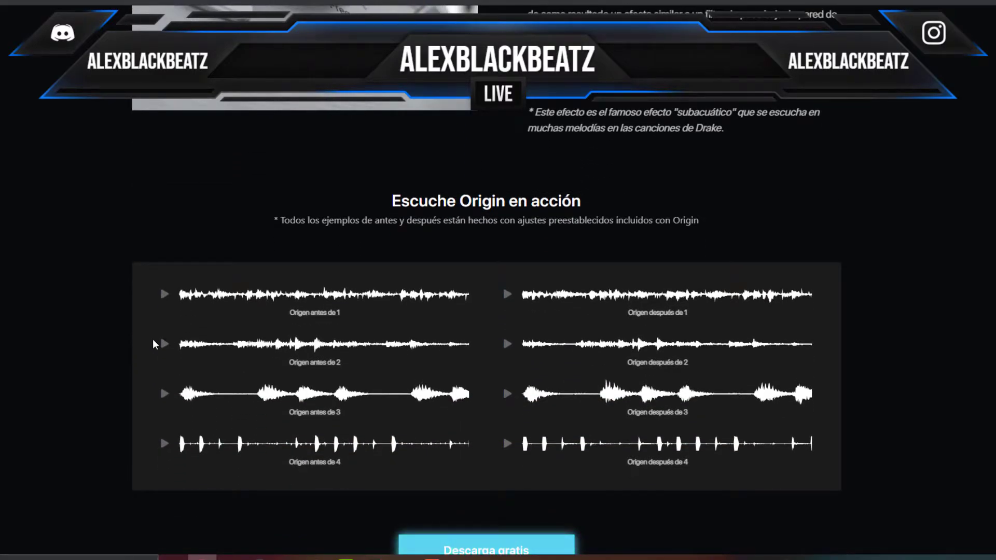
# Step: Play the four unprocessed "before" audio examples of Origin one after another
pyautogui.click(165, 296)
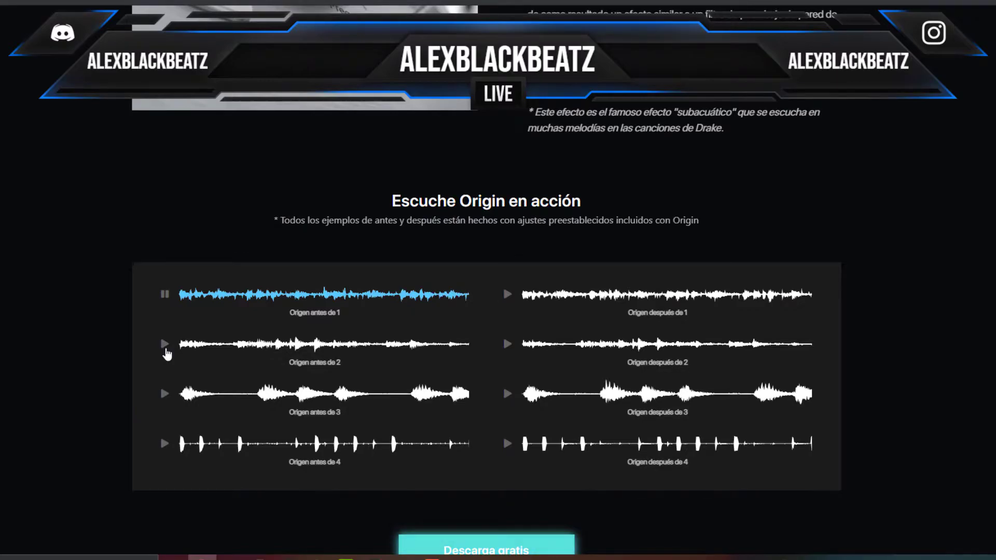
pyautogui.click(166, 350)
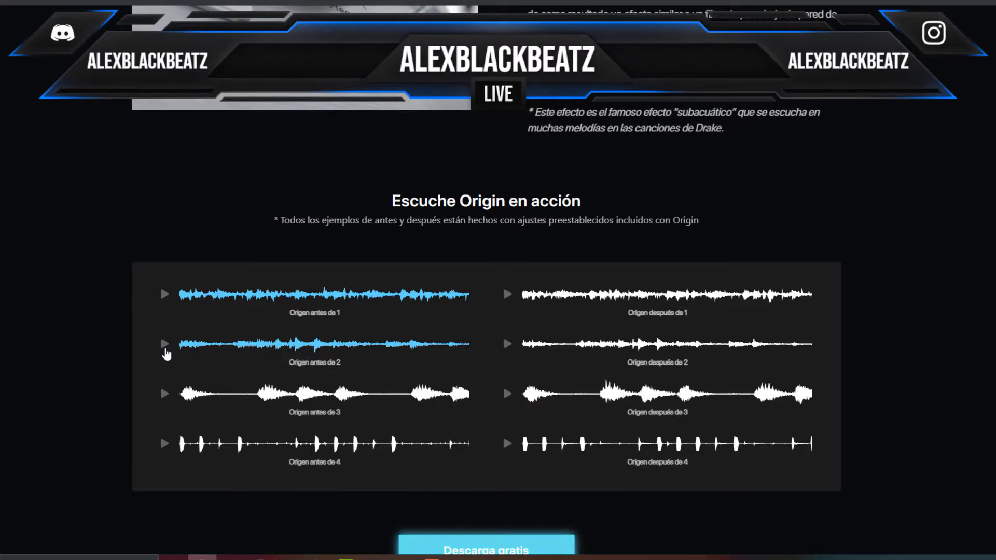
pyautogui.click(165, 397)
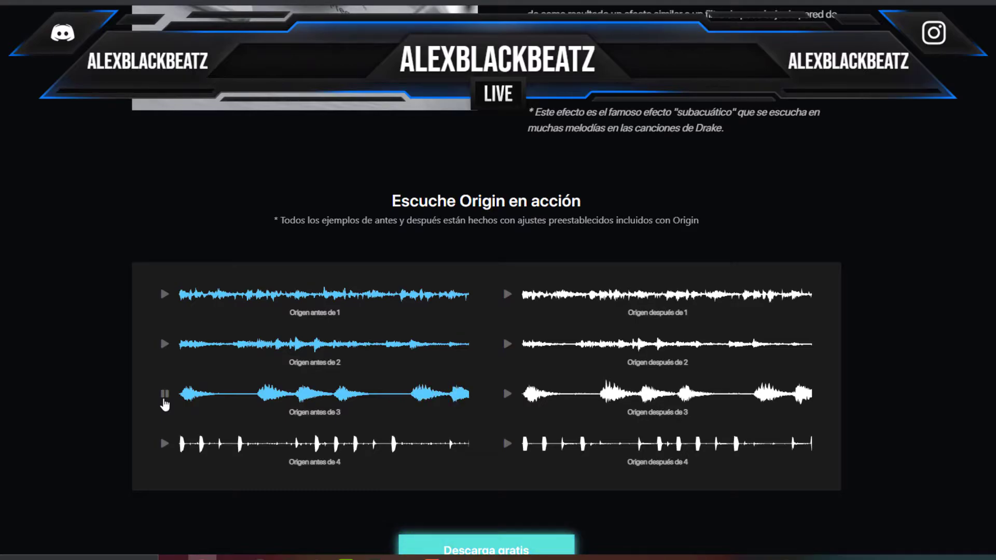
pyautogui.click(164, 445)
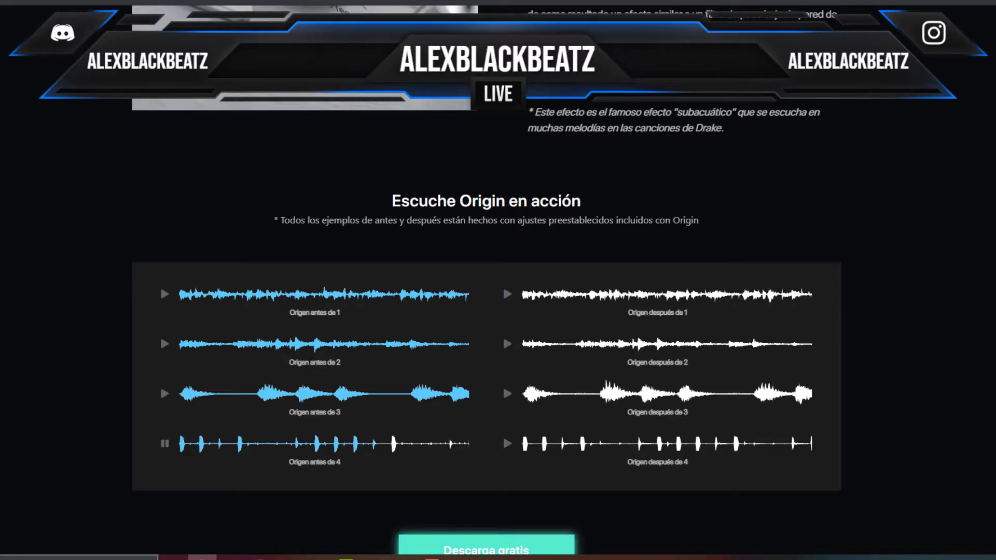
# Step: Play the four processed "after" audio examples of Origin for comparison
pyautogui.click(509, 296)
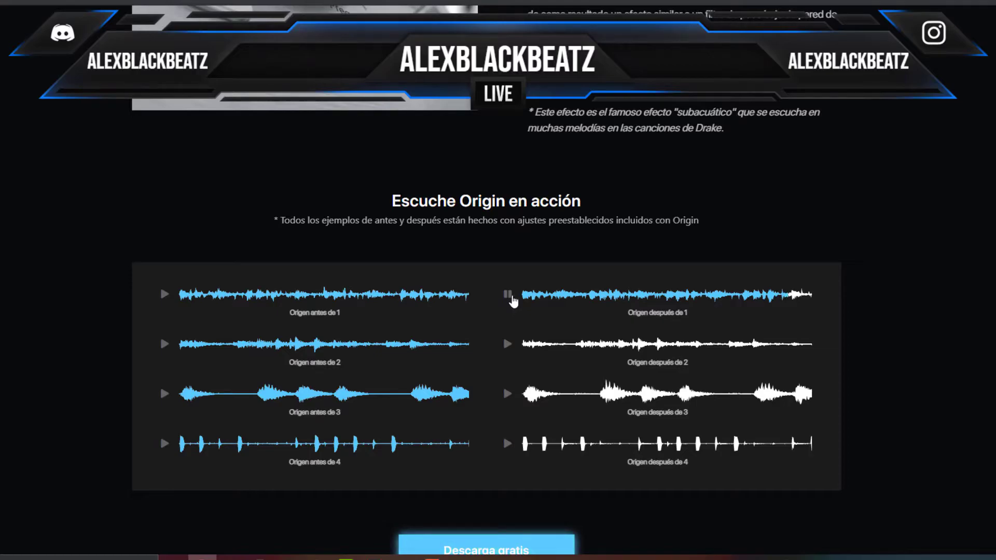
pyautogui.click(510, 346)
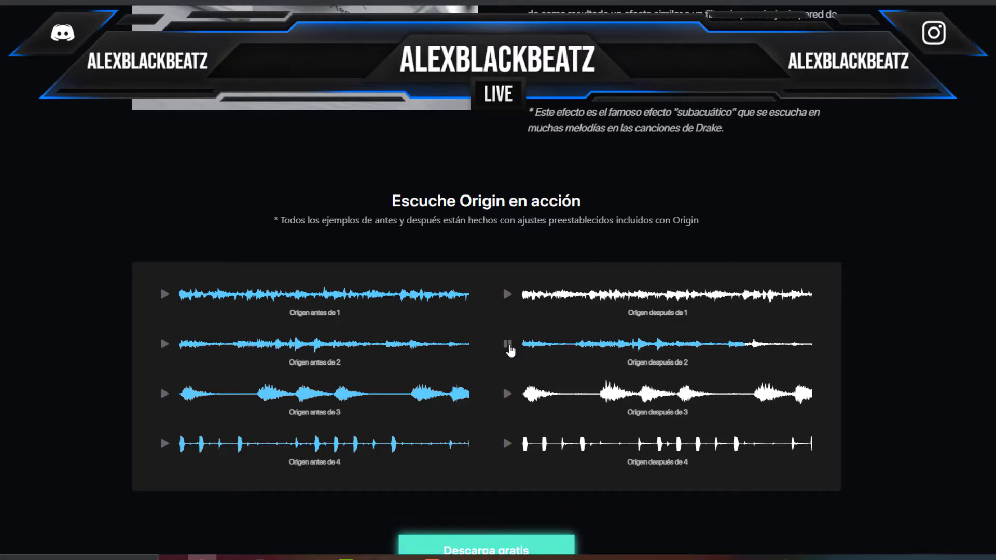
pyautogui.click(520, 396)
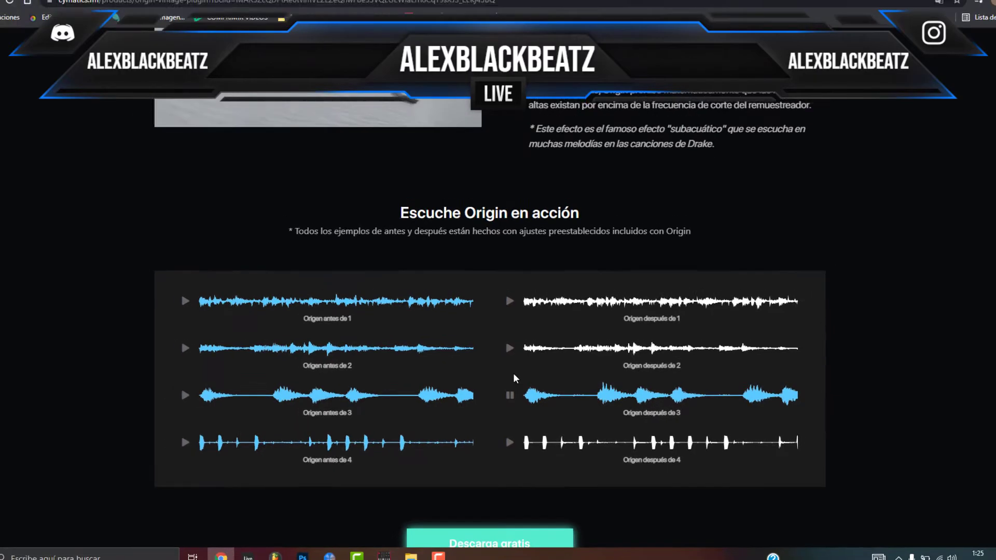
pyautogui.click(514, 442)
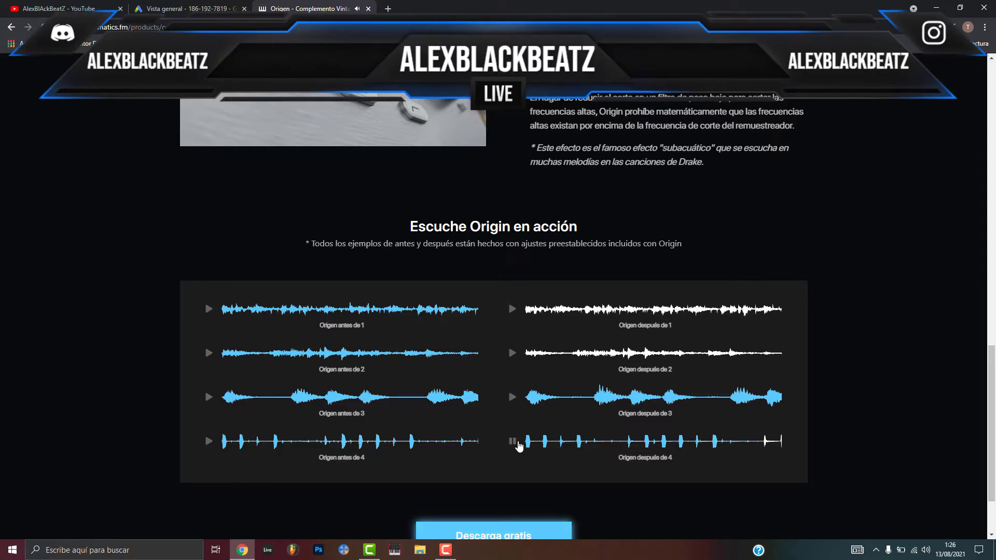
pyautogui.click(513, 441)
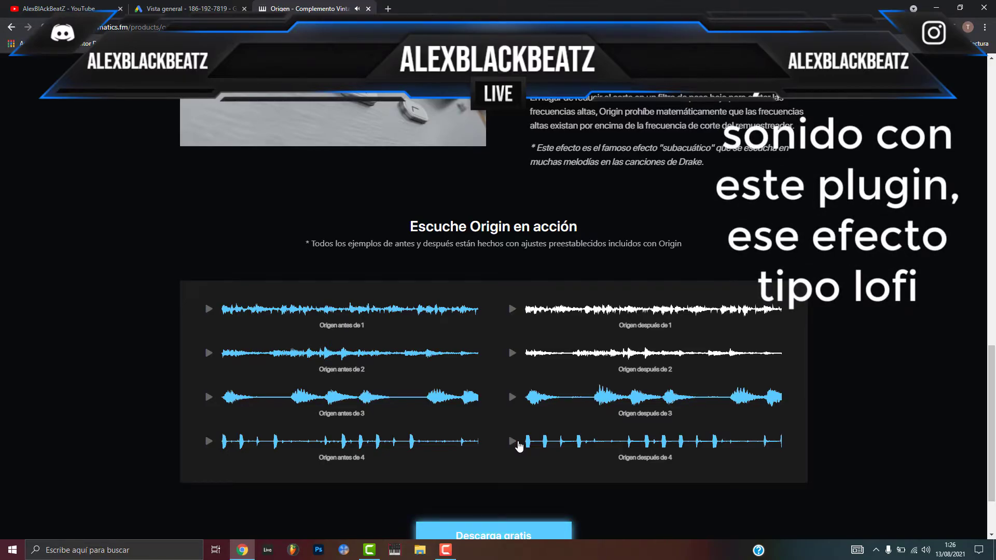
# Step: Submit the free Origin download form with the pre-filled name and e-mail, agreeing to the privacy and subscription terms
pyautogui.scroll(-2, 518, 446)
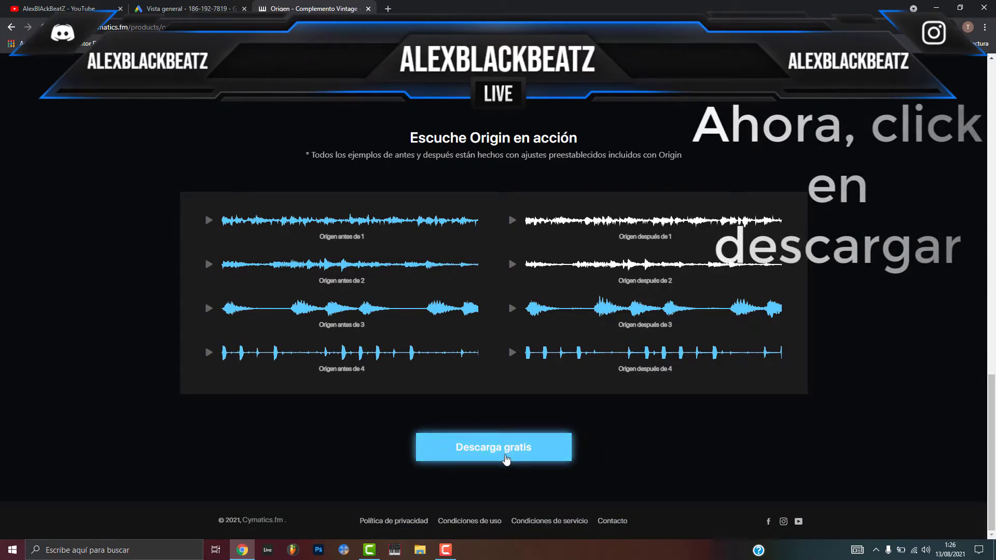
pyautogui.click(470, 460)
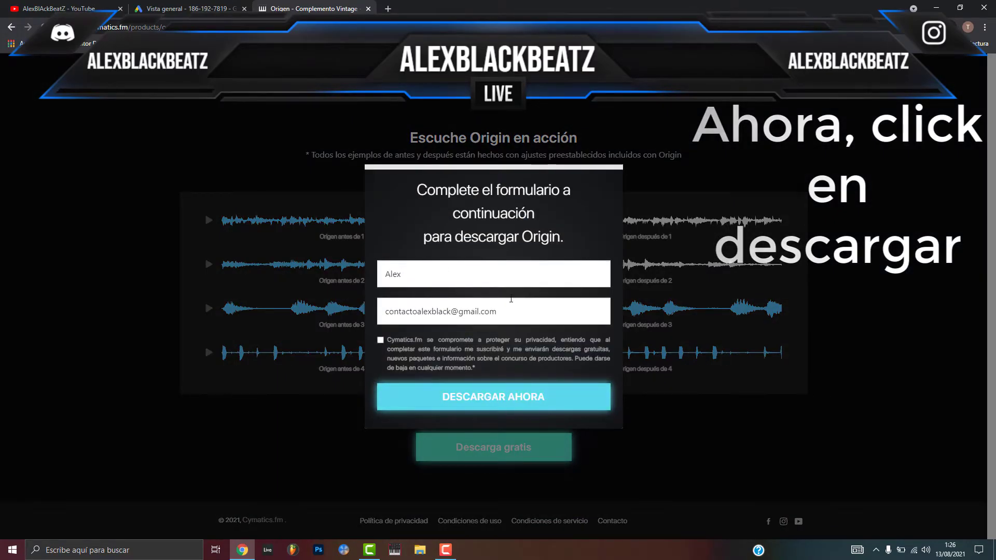
pyautogui.click(505, 278)
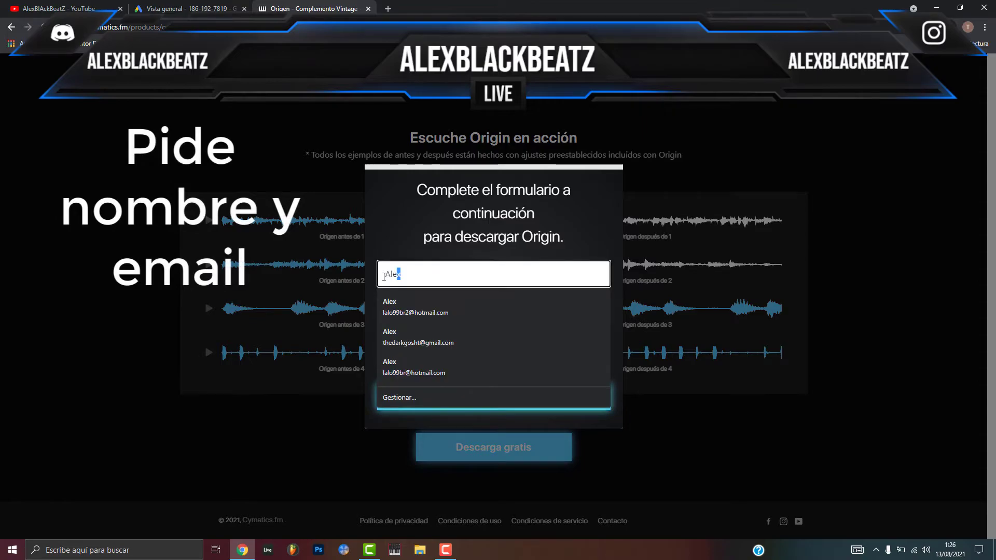
pyautogui.click(396, 249)
pyautogui.tripleClick(388, 311)
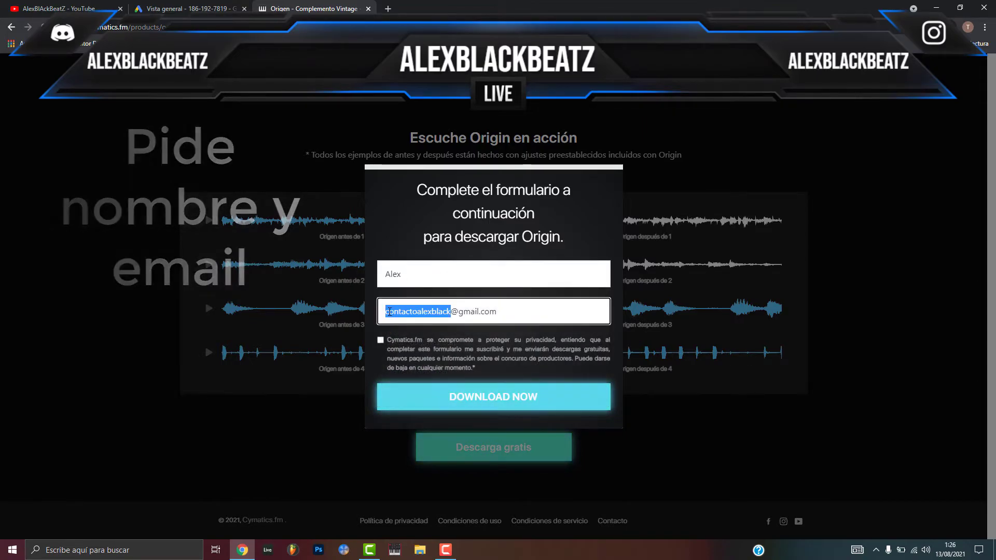
pyautogui.click(540, 309)
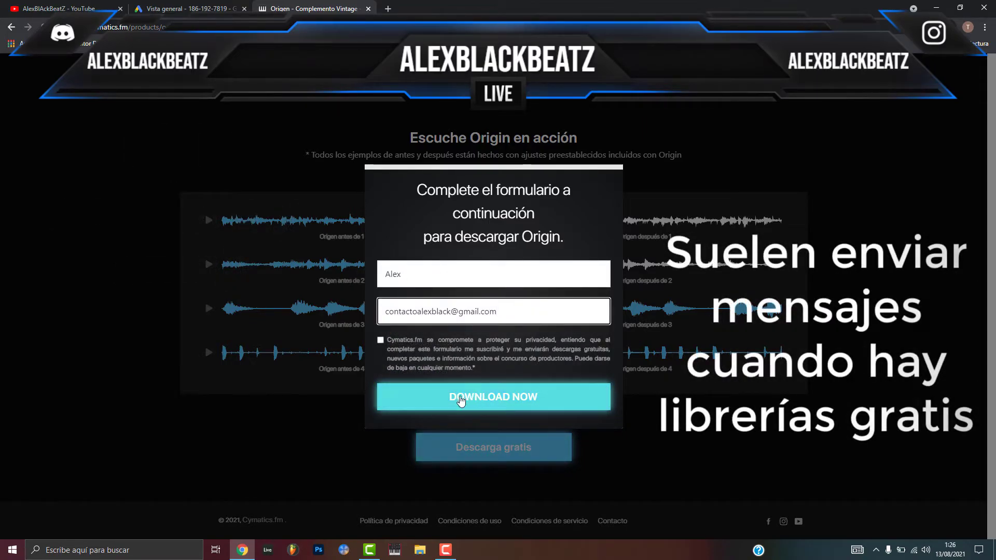
pyautogui.click(381, 340)
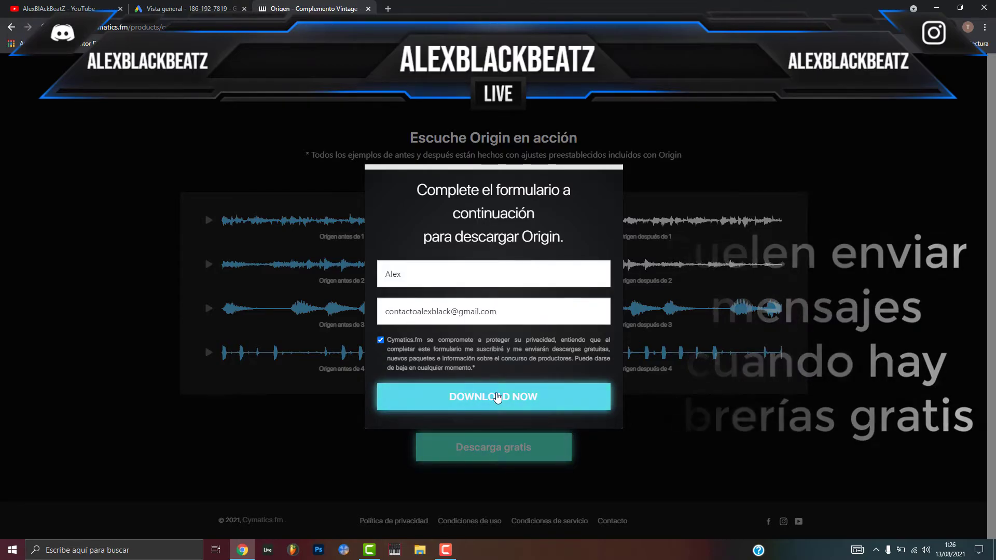
pyautogui.click(509, 403)
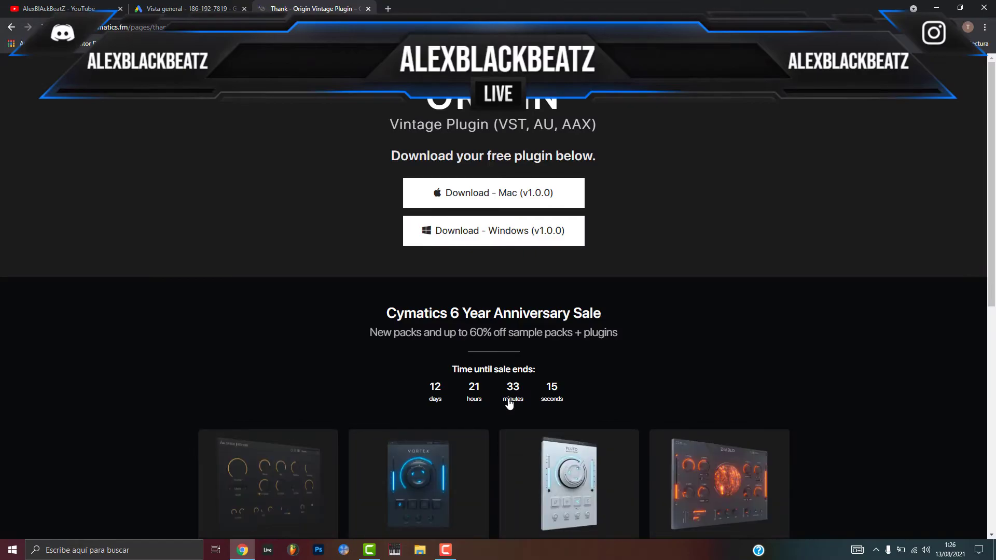
# Step: Highlight the Windows (v1.0.0) download option on the plugin's download page
pyautogui.moveTo(387, 189); pyautogui.dragTo(357, 219)
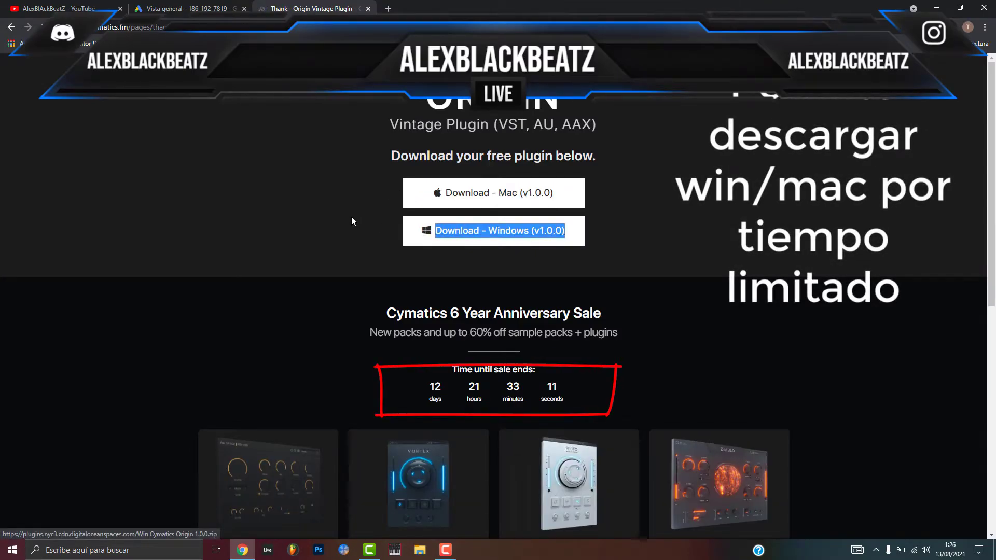
pyautogui.click(348, 215)
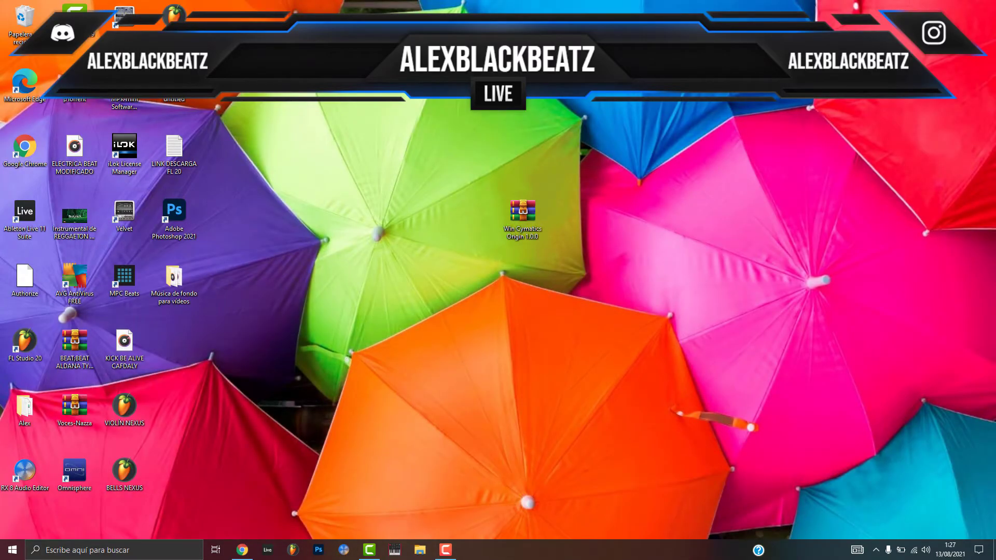
# Step: Extract the downloaded Win Cymatics Origin 1.0.0 archive directly onto the desktop
pyautogui.moveTo(460, 125); pyautogui.dragTo(615, 345)
pyautogui.click(615, 344)
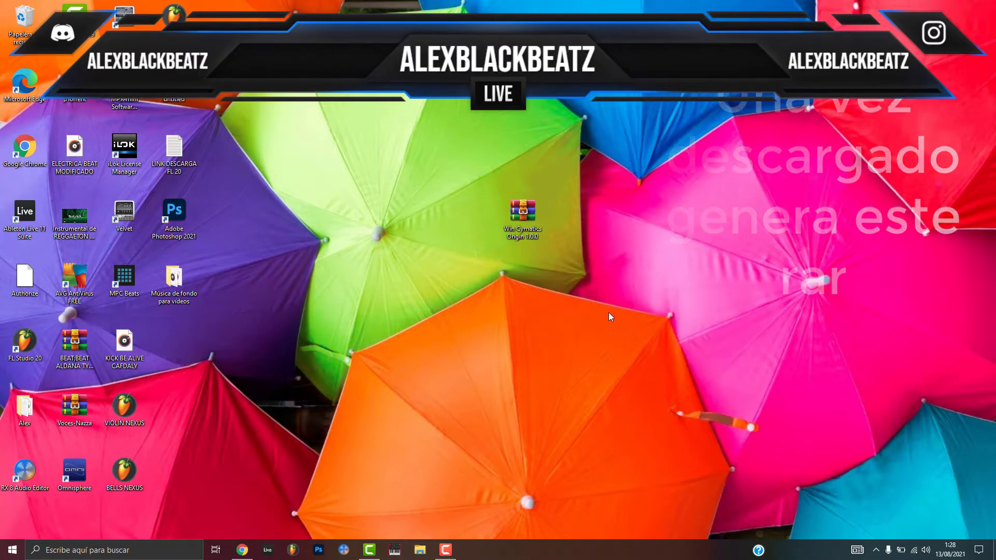
pyautogui.rightClick(523, 219)
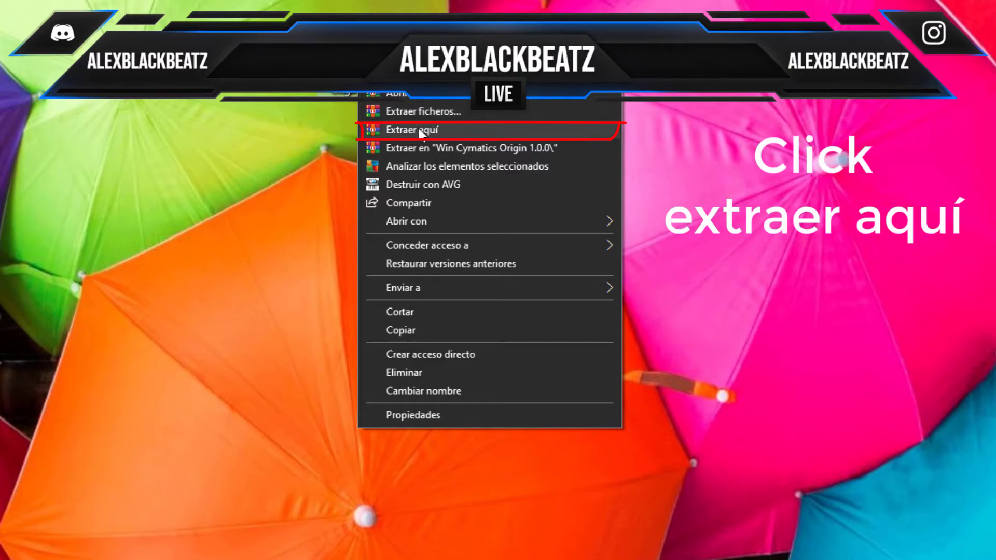
pyautogui.click(418, 129)
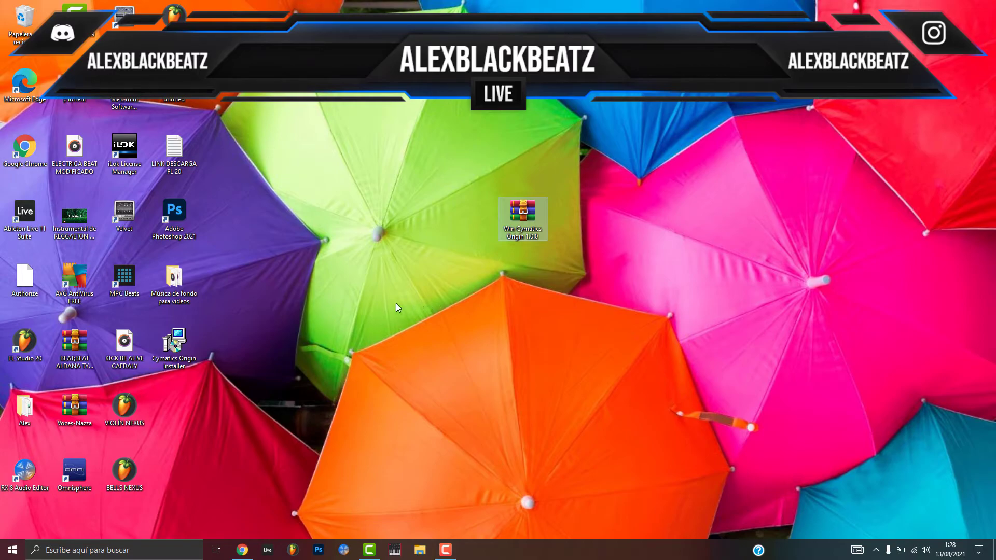
# Step: Run the Cymatics Origin installer and accept its license agreement, continuing to the component selection
pyautogui.doubleClick(179, 340)
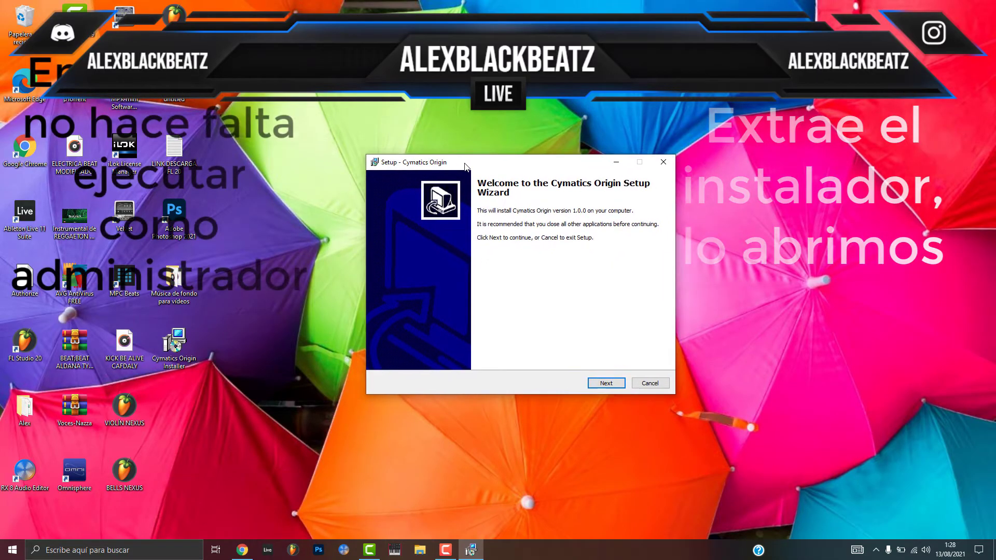
pyautogui.click(601, 385)
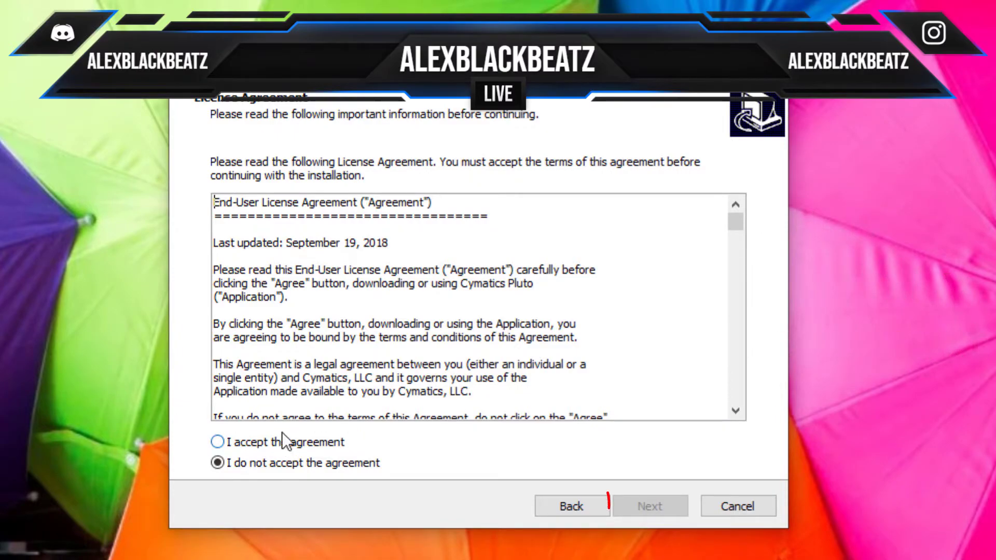
pyautogui.click(217, 444)
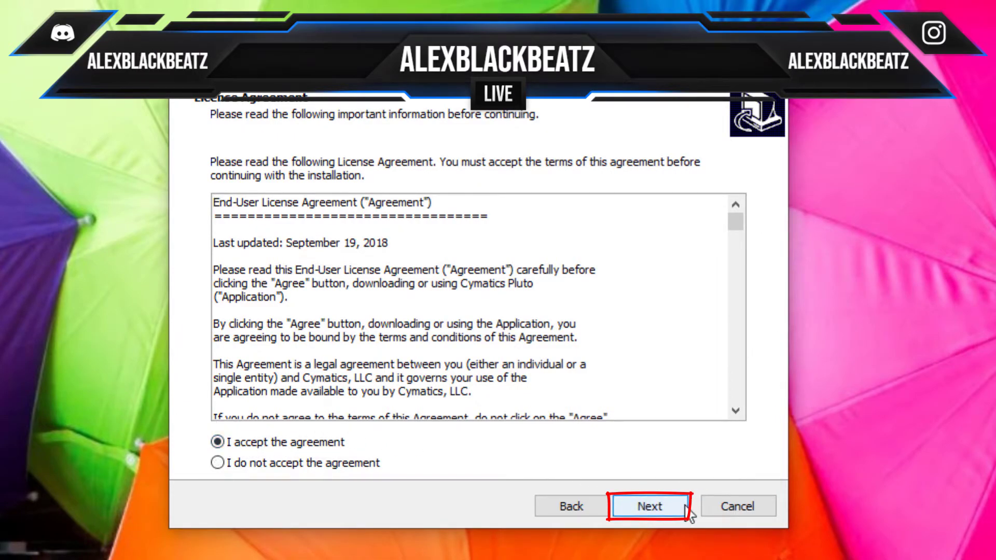
pyautogui.click(655, 507)
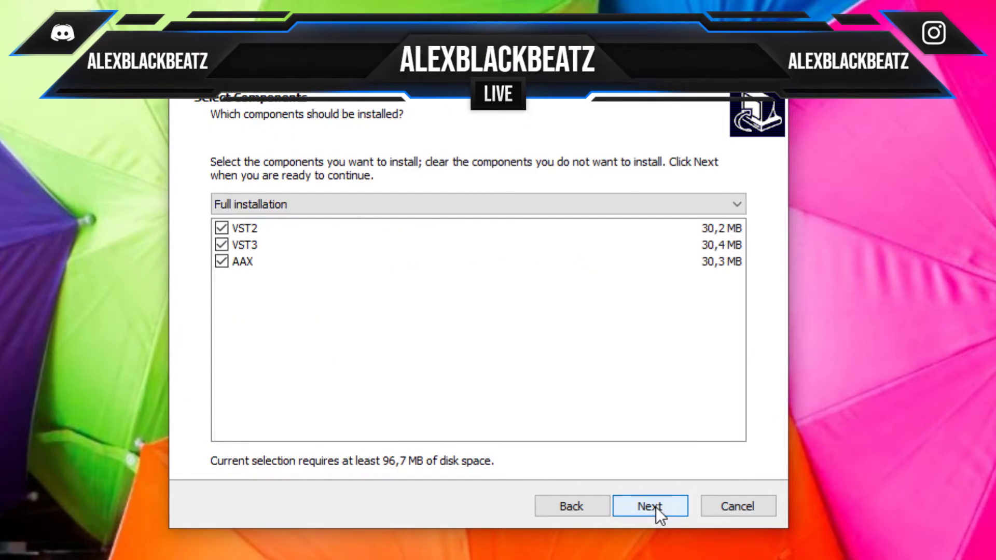
# Step: Keep the Full installation type with VST2, VST3 and AAX selected, and continue to the installation summary
pyautogui.click(244, 205)
pyautogui.click(275, 224)
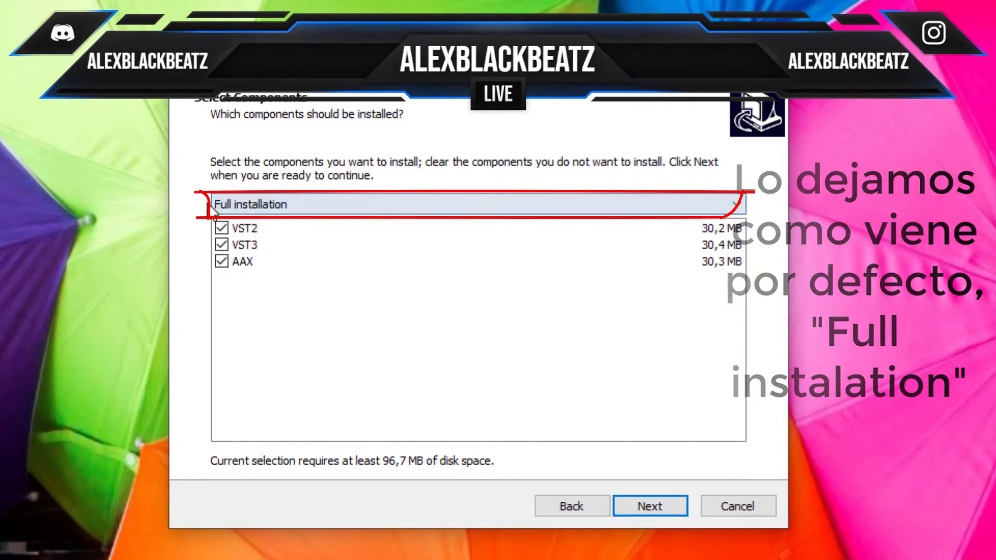
pyautogui.click(255, 205)
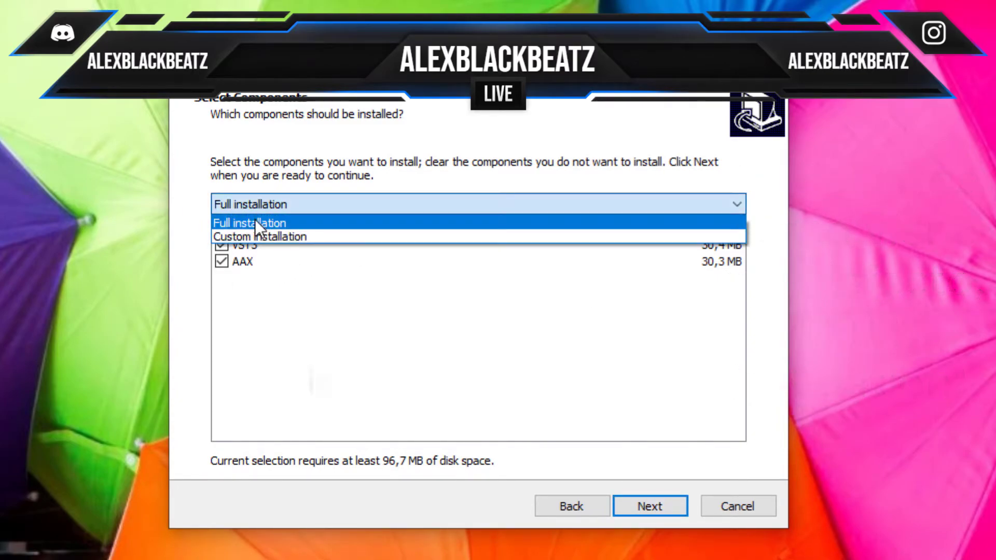
pyautogui.click(282, 223)
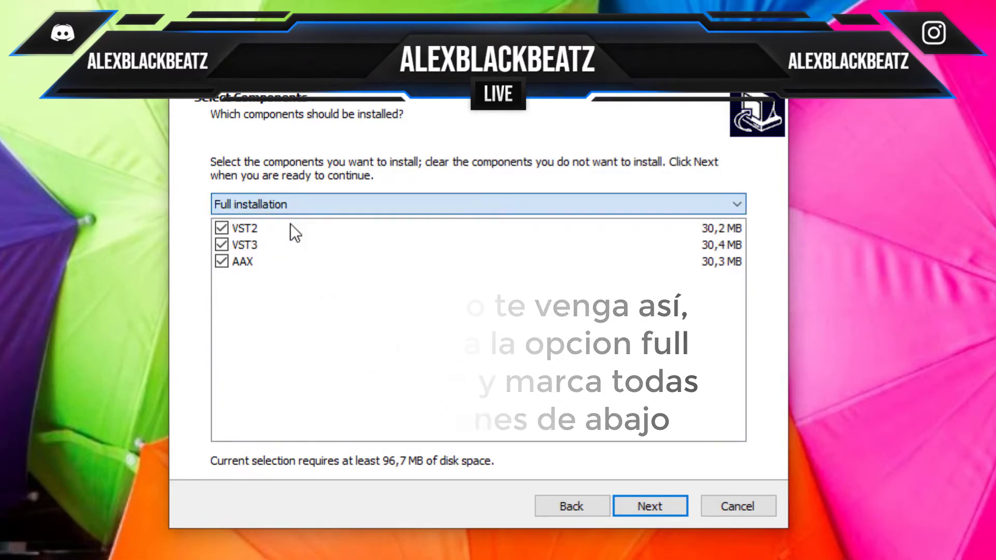
pyautogui.click(657, 499)
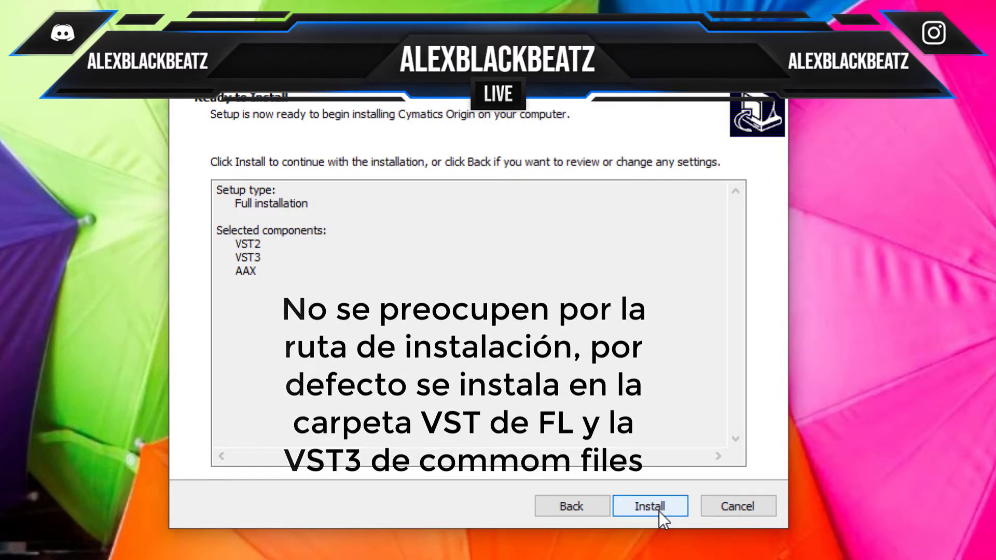
# Step: Install Cymatics Origin and finish the setup without opening the PDF manual
pyautogui.click(662, 519)
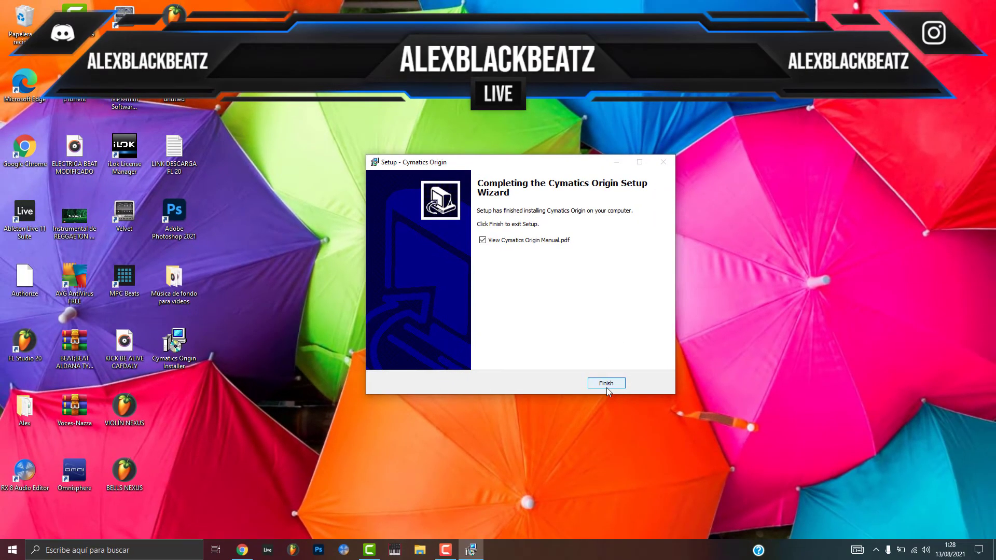
pyautogui.click(555, 241)
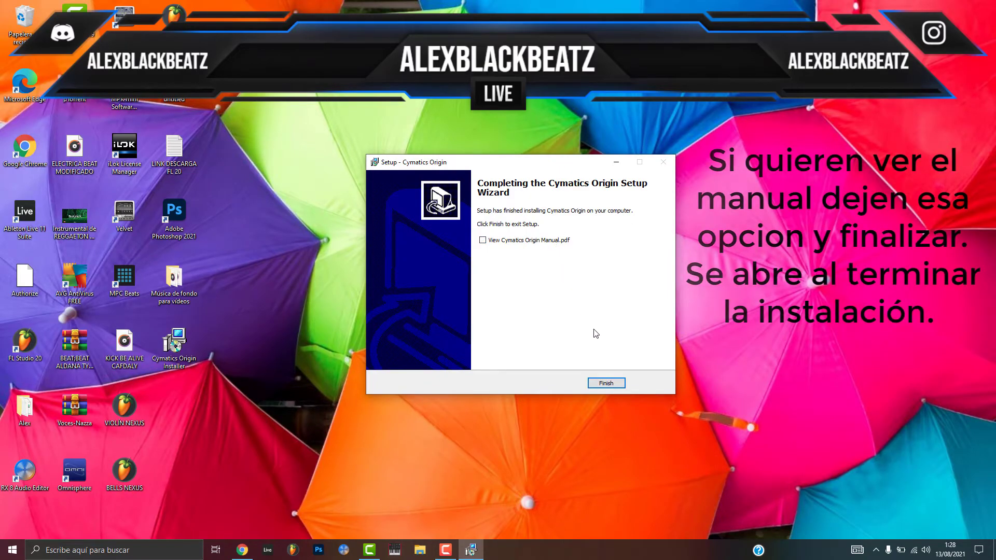
pyautogui.click(607, 383)
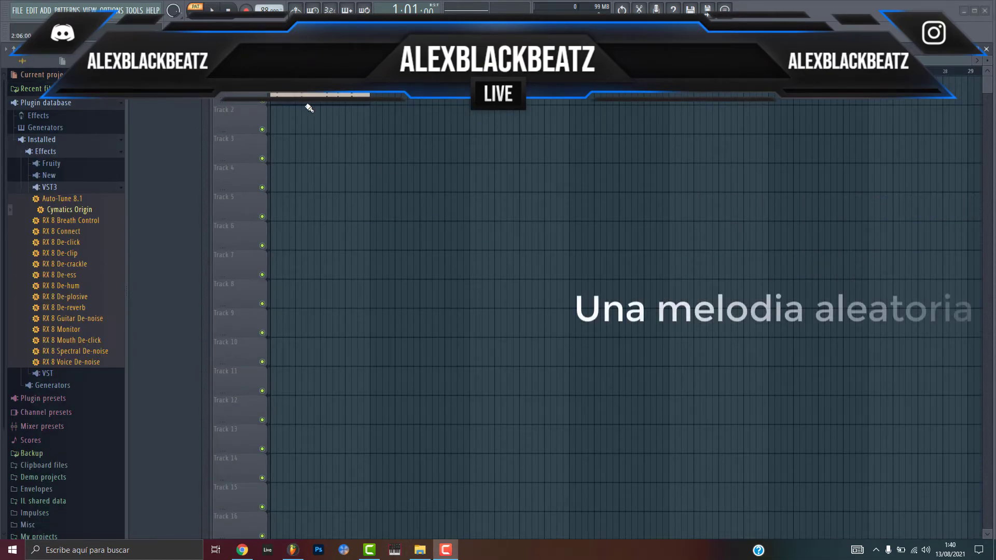
# Step: Route the Oracle Classic Melody Loop 5 clip on playlist track 1 to mixer Insert 1 in FL Studio and show the mixer
pyautogui.doubleClick(271, 94)
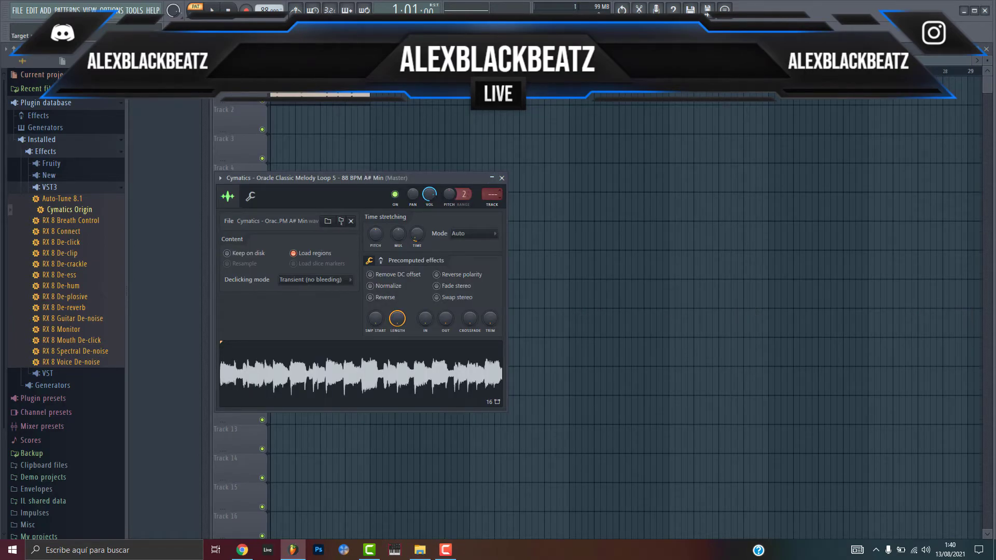
pyautogui.click(503, 179)
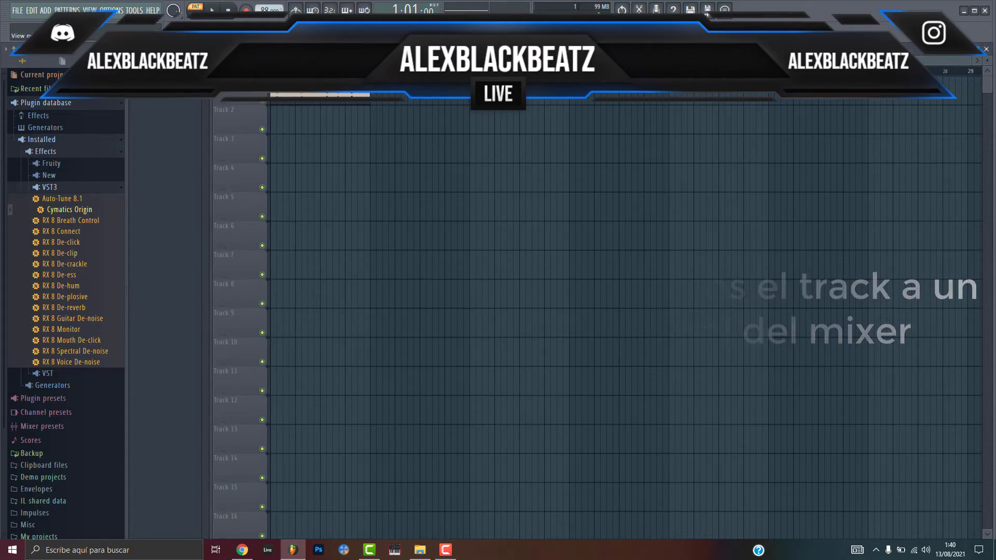
pyautogui.press('F9')
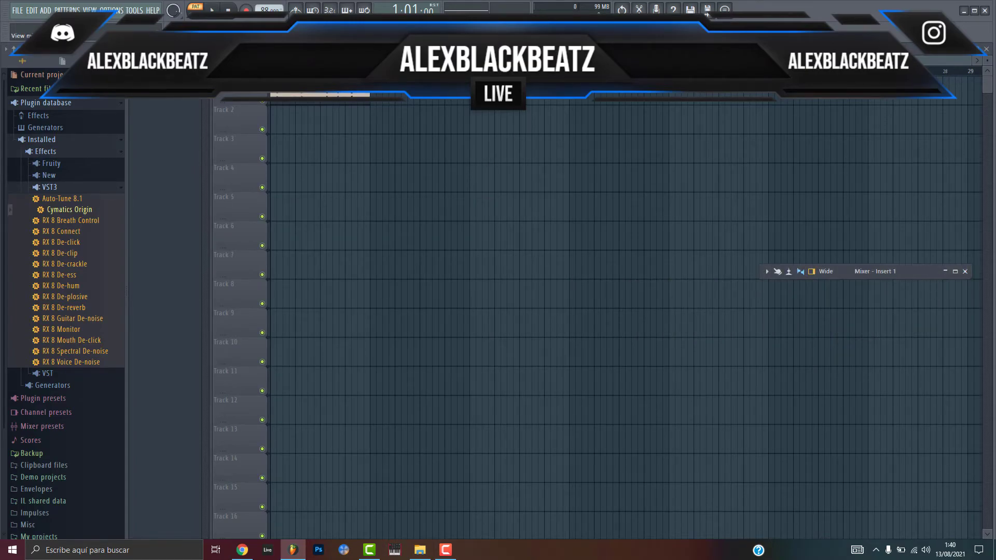
pyautogui.moveTo(930, 269); pyautogui.dragTo(632, 207)
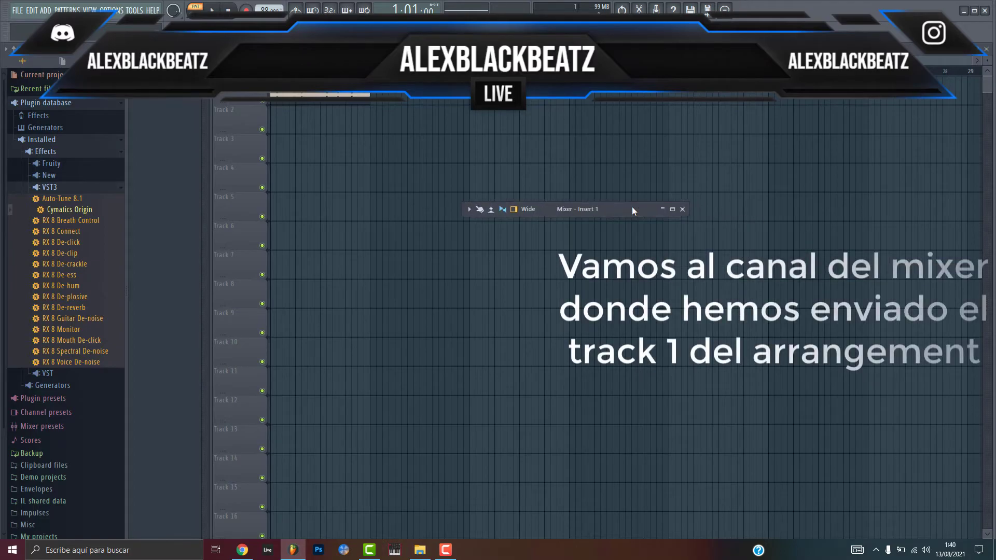
pyautogui.click(664, 209)
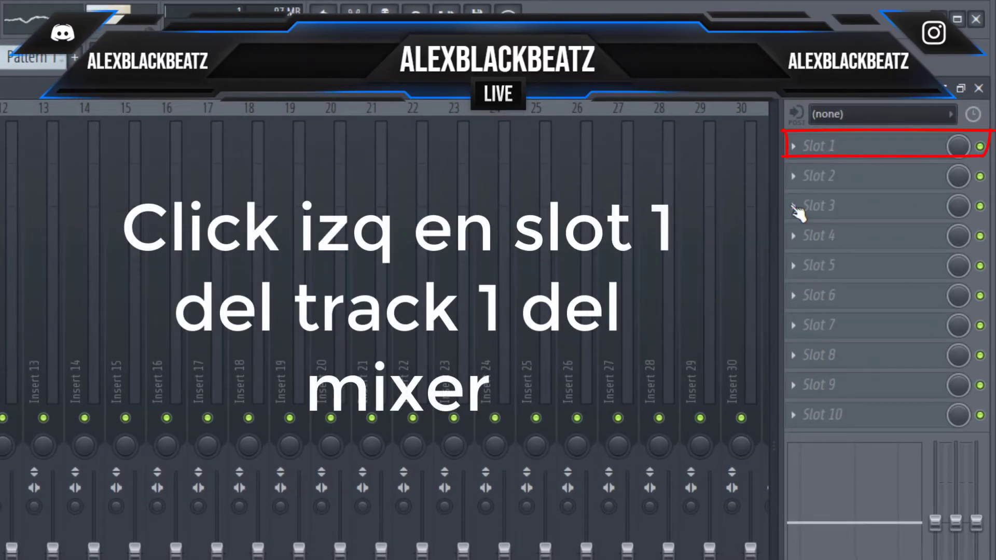
# Step: Find Cymatics Origin among the effect plugins with the search "ori" and load it into slot 1 of mixer Insert 1
pyautogui.click(817, 147)
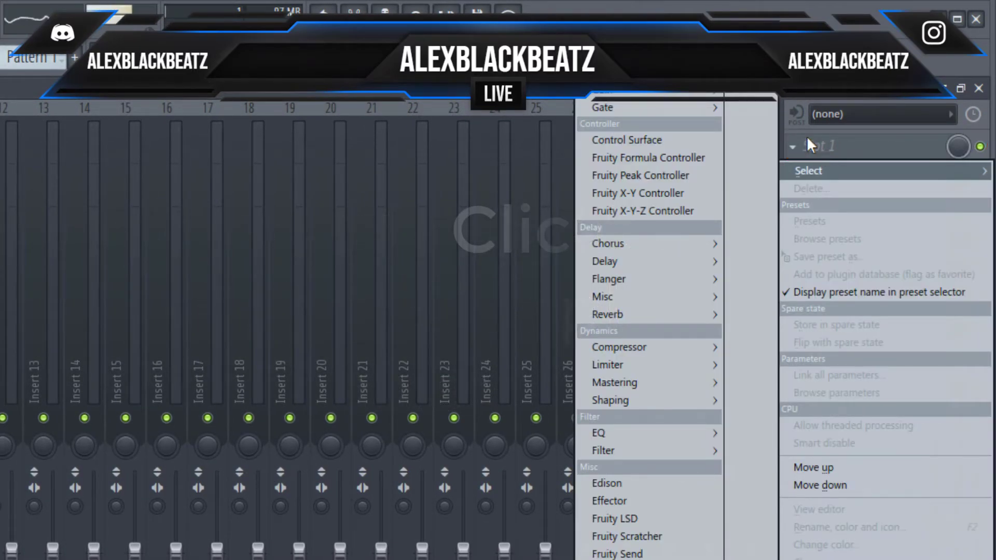
pyautogui.click(623, 50)
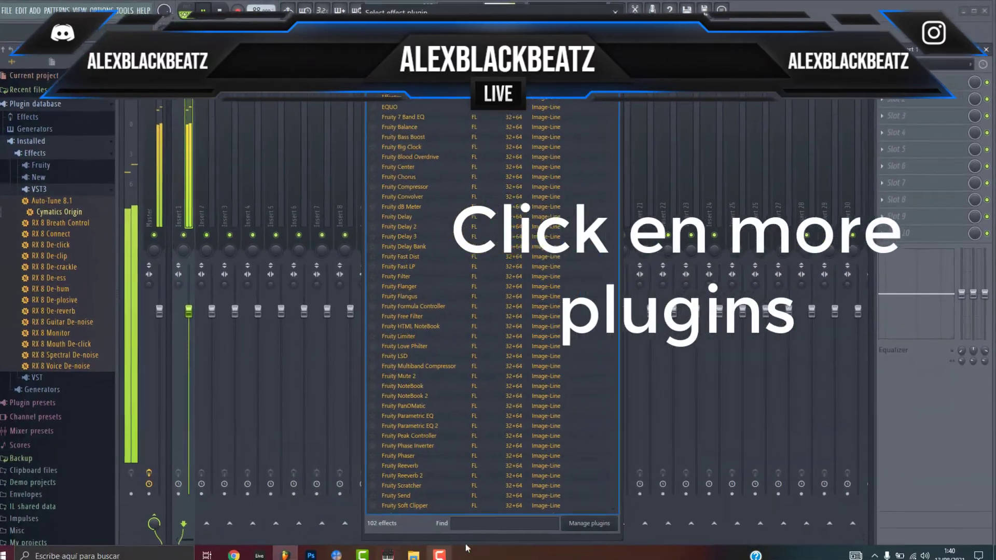
pyautogui.click(471, 527)
pyautogui.write('ori')
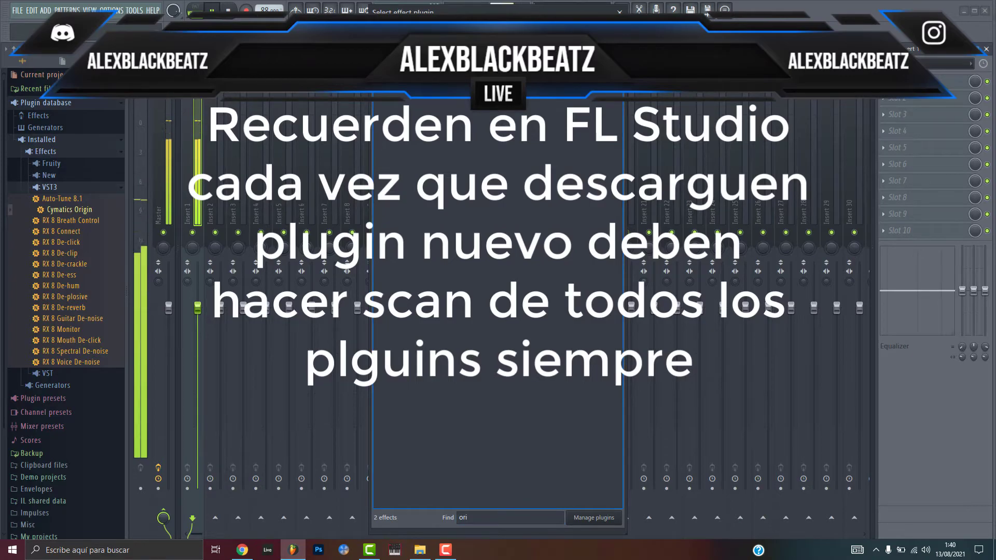
pyautogui.press('Escape')
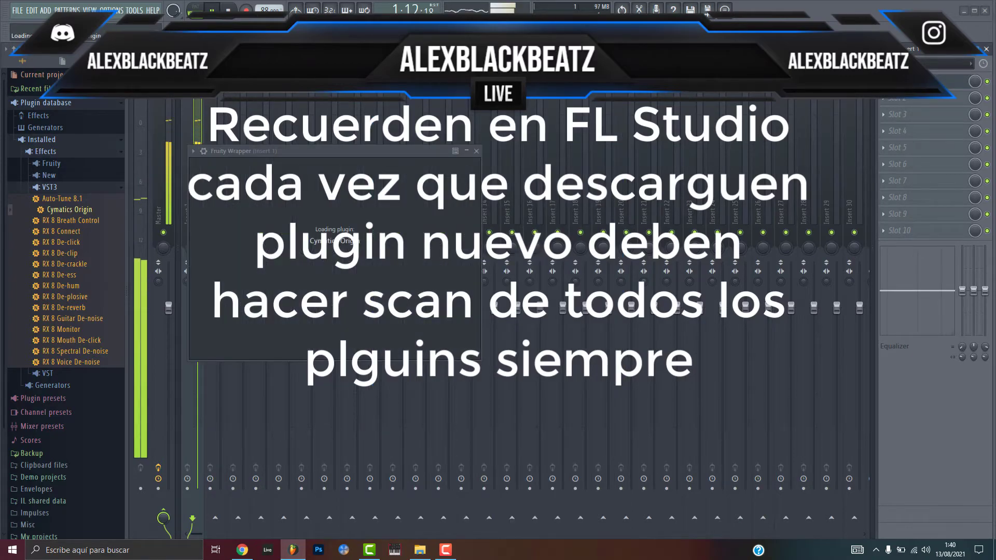
pyautogui.moveTo(356, 154); pyautogui.dragTo(512, 138)
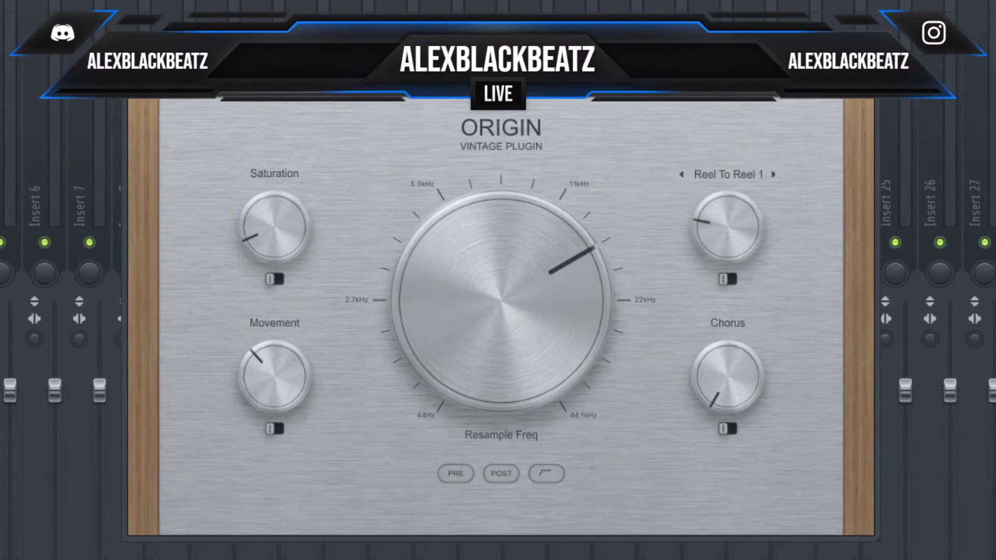
# Step: Sweep Origin's Resample Freq down to about 289 Hz and back up to its 44.1 kHz maximum
pyautogui.moveTo(488, 229); pyautogui.dragTo(430, 353)
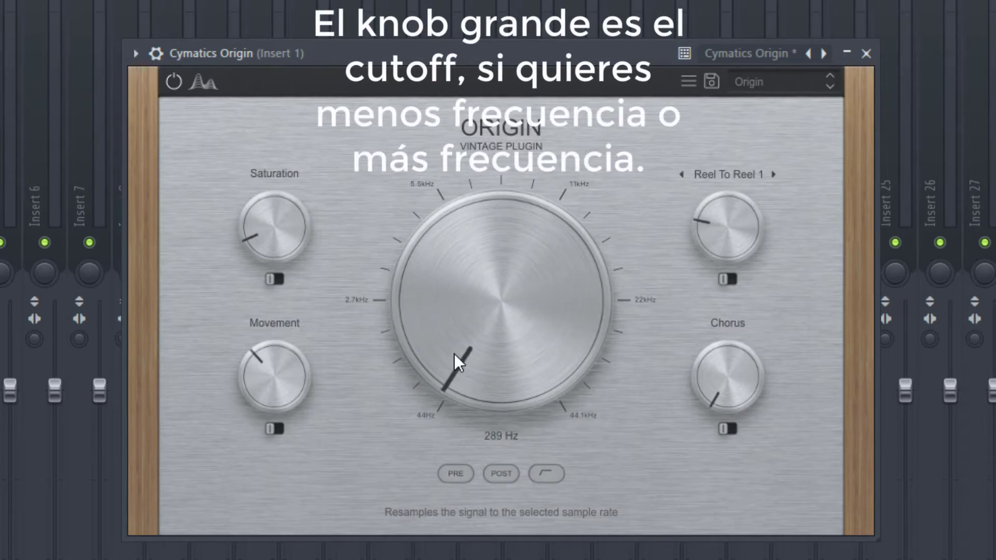
pyautogui.moveTo(443, 323); pyautogui.dragTo(440, 299)
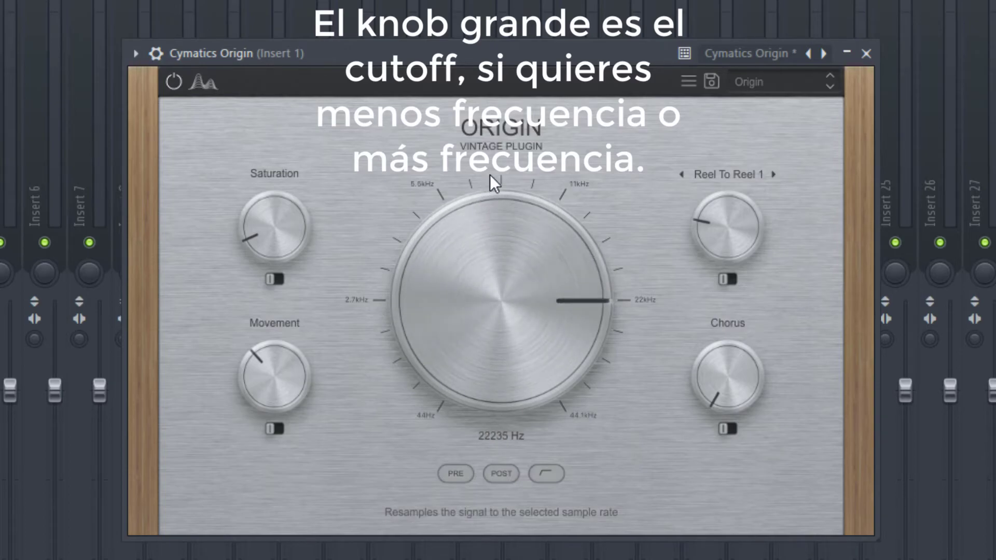
pyautogui.moveTo(494, 184); pyautogui.dragTo(530, 138)
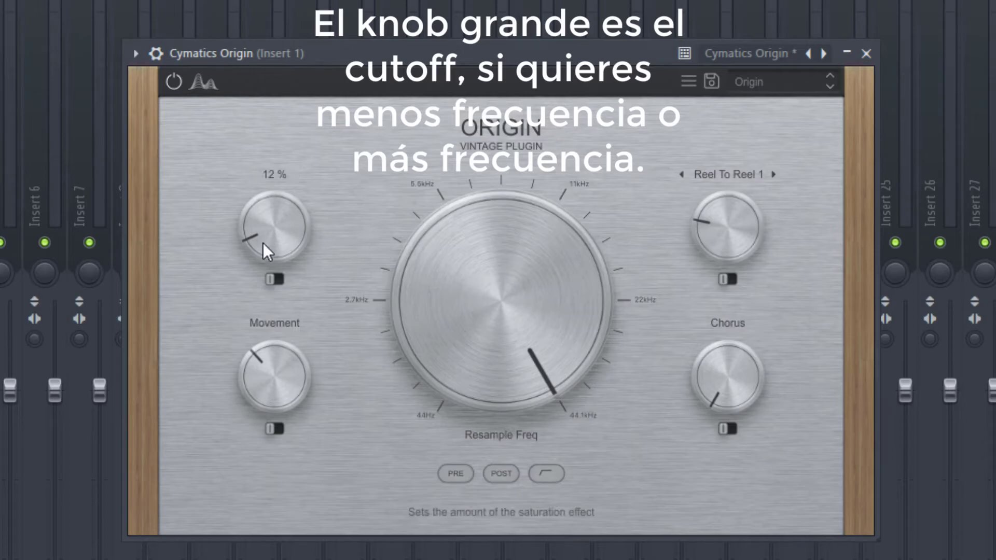
# Step: Lower the Saturation amount to 0 %, sweep it up to about 96 % and return it to zero
pyautogui.moveTo(265, 251); pyautogui.dragTo(305, 275)
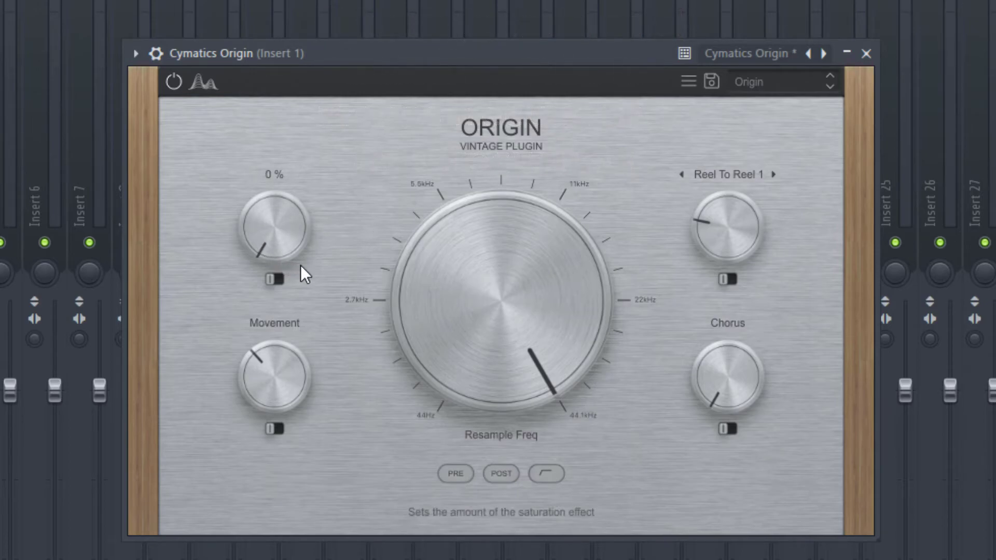
pyautogui.click(688, 83)
pyautogui.click(608, 121)
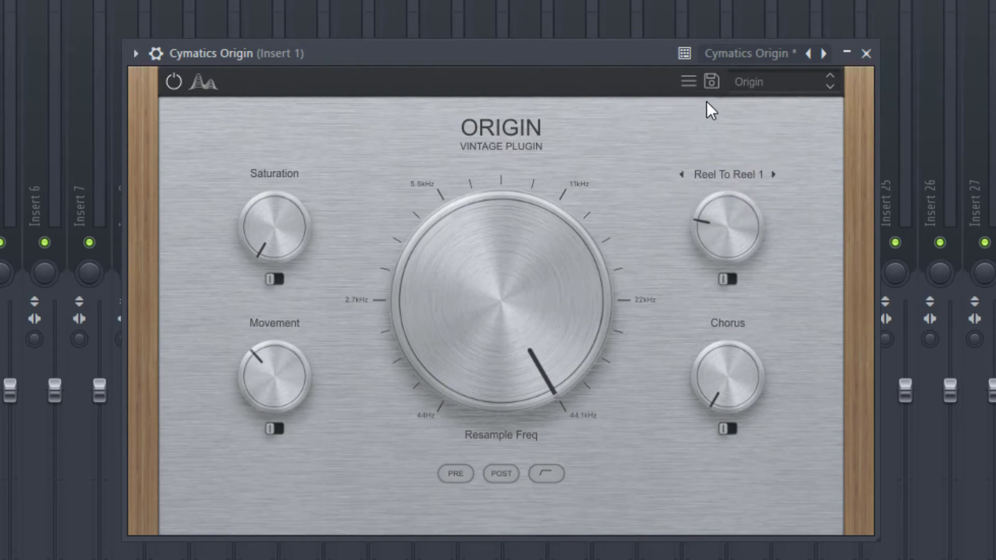
pyautogui.moveTo(265, 262)
pyautogui.mouseDown()
pyautogui.moveTo(266, 197)
pyautogui.moveTo(289, 162)
pyautogui.moveTo(294, 120)
pyautogui.mouseUp()
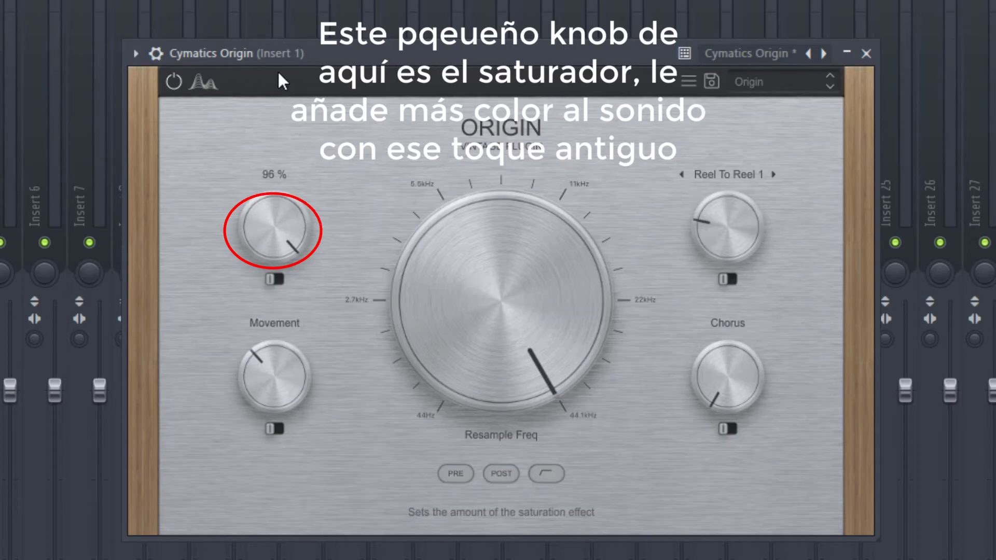
pyautogui.moveTo(291, 228); pyautogui.dragTo(270, 309)
# Step: Demonstrate the Movement amount and the noise level by lowering each one and raising it to its maximum
pyautogui.moveTo(267, 345); pyautogui.dragTo(271, 422)
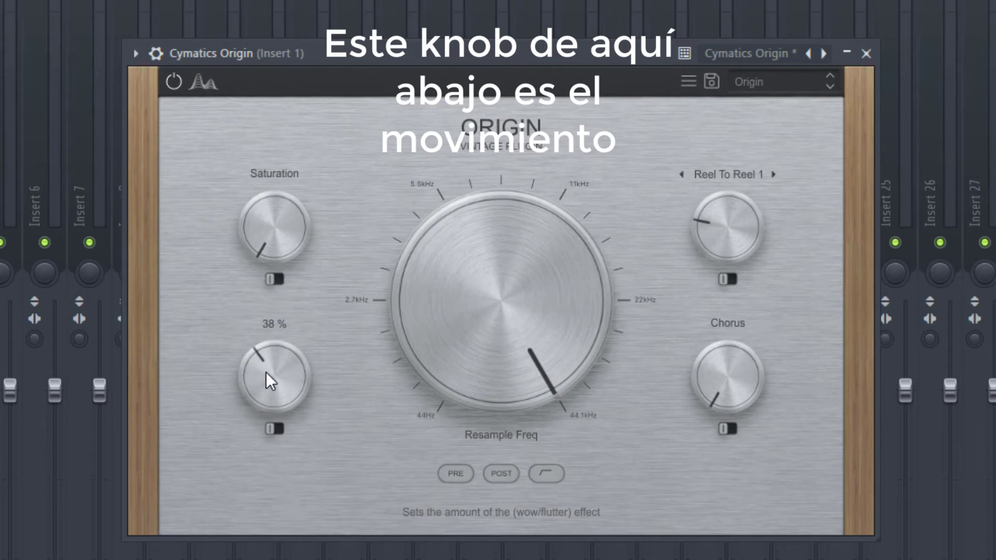
pyautogui.moveTo(270, 358); pyautogui.dragTo(286, 234)
pyautogui.moveTo(718, 223); pyautogui.dragTo(708, 256)
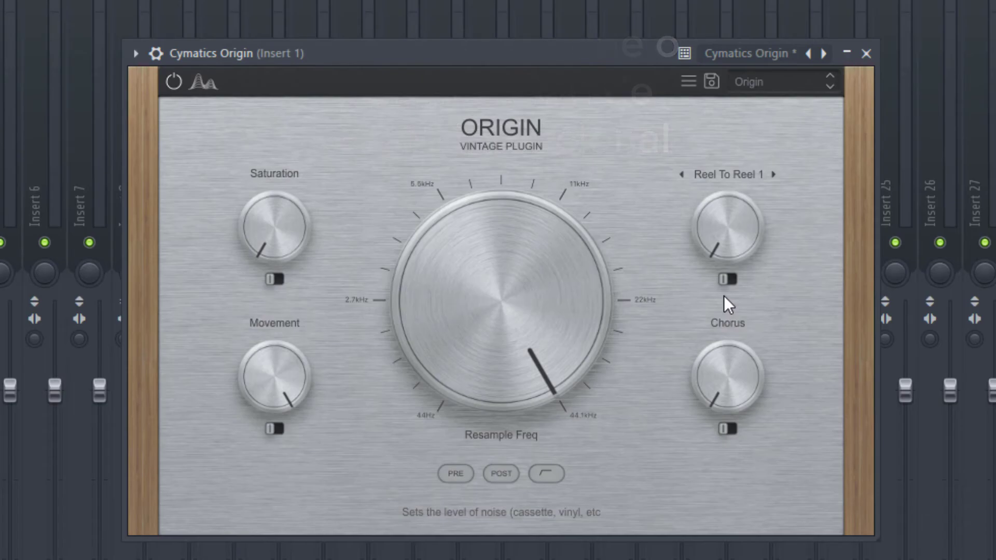
pyautogui.moveTo(712, 254); pyautogui.dragTo(705, 217)
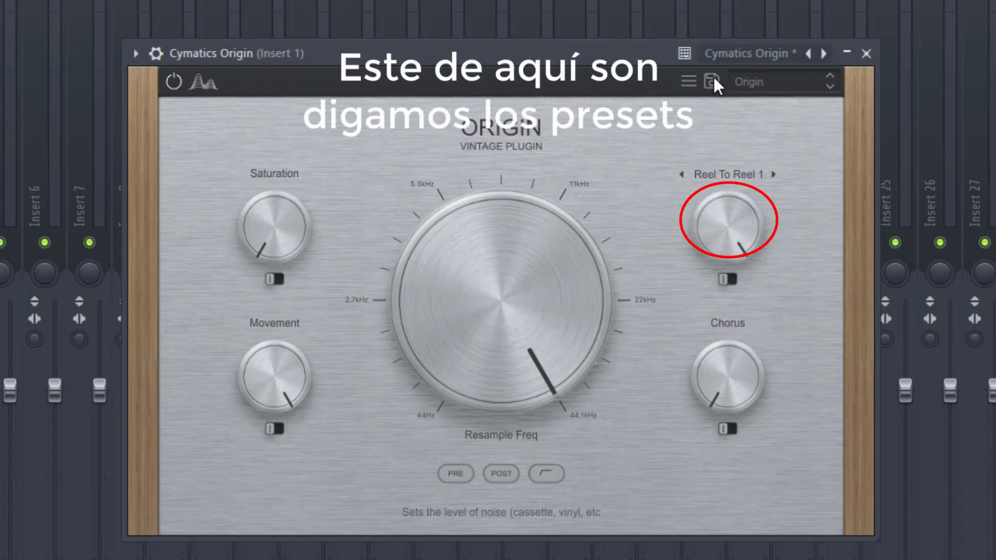
# Step: Switch the noise source through the presets to Vinyl 6 and review the full list of available noise types
pyautogui.click(774, 175)
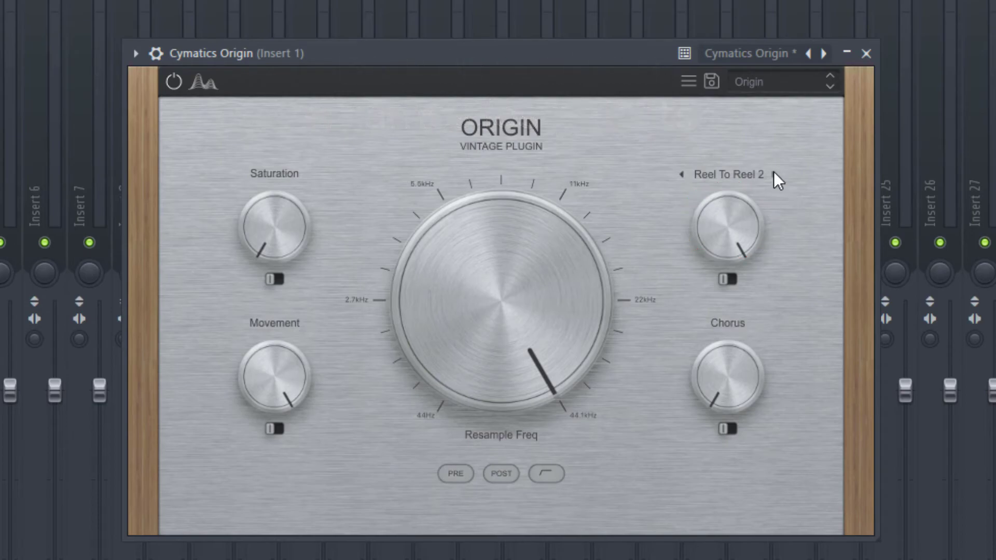
pyautogui.click(774, 174)
pyautogui.click(774, 174)
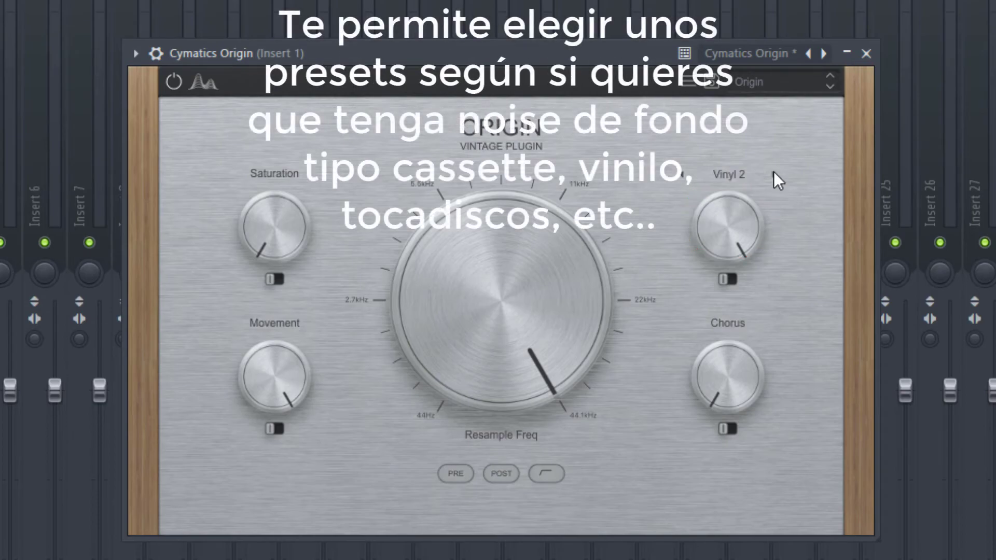
pyautogui.click(774, 172)
pyautogui.click(773, 175)
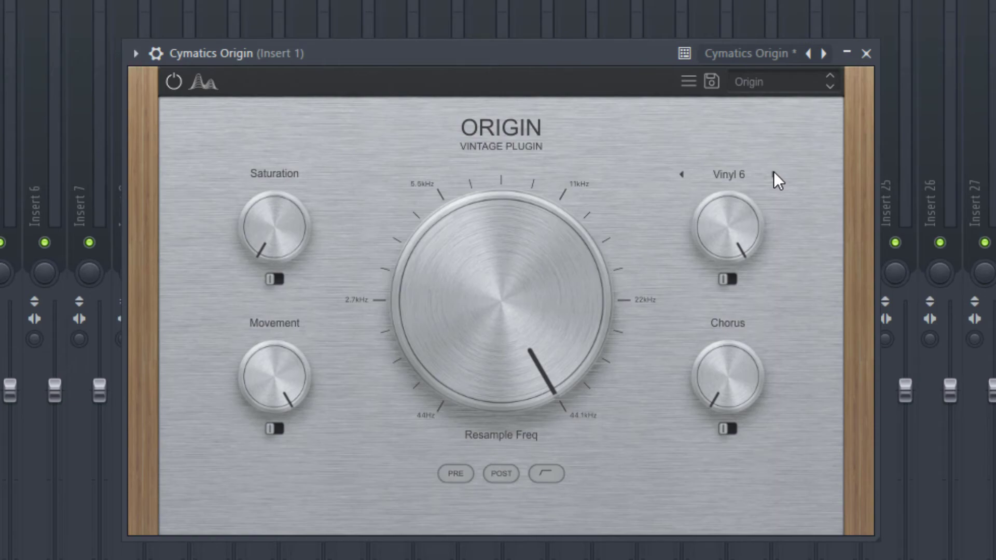
pyautogui.moveTo(743, 305)
pyautogui.click(771, 173)
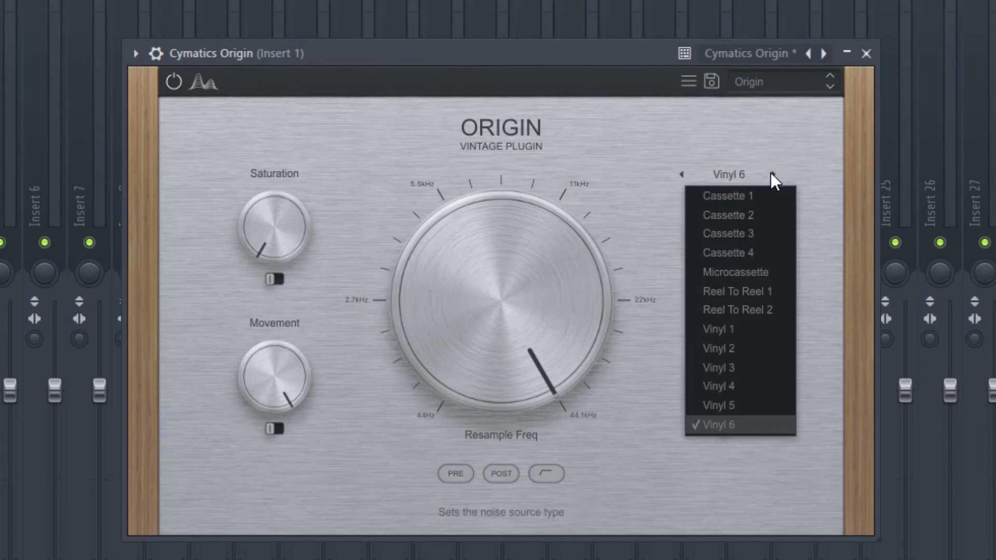
pyautogui.click(248, 183)
pyautogui.click(739, 174)
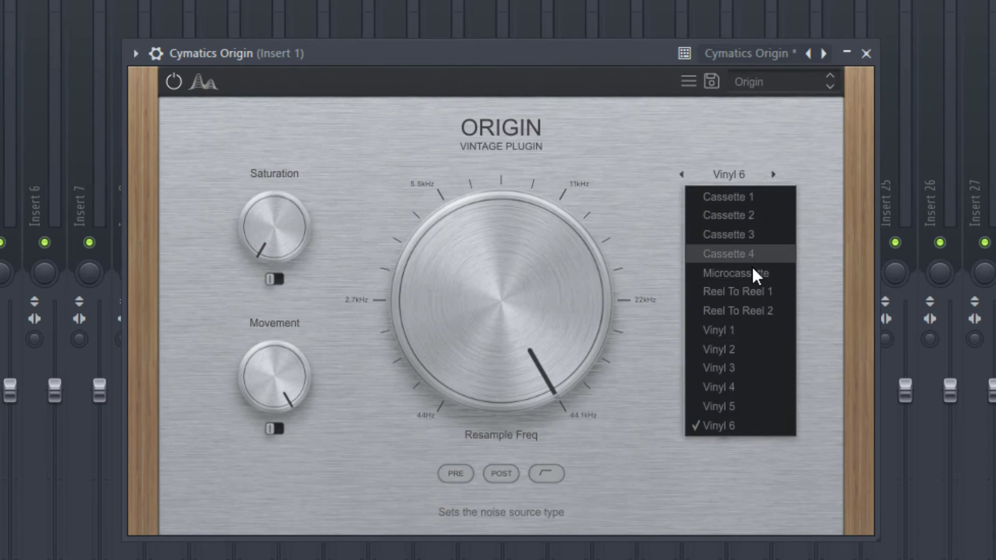
pyautogui.click(752, 456)
# Step: Raise the Chorus amount through about 23 % to its maximum
pyautogui.moveTo(719, 402); pyautogui.dragTo(715, 368)
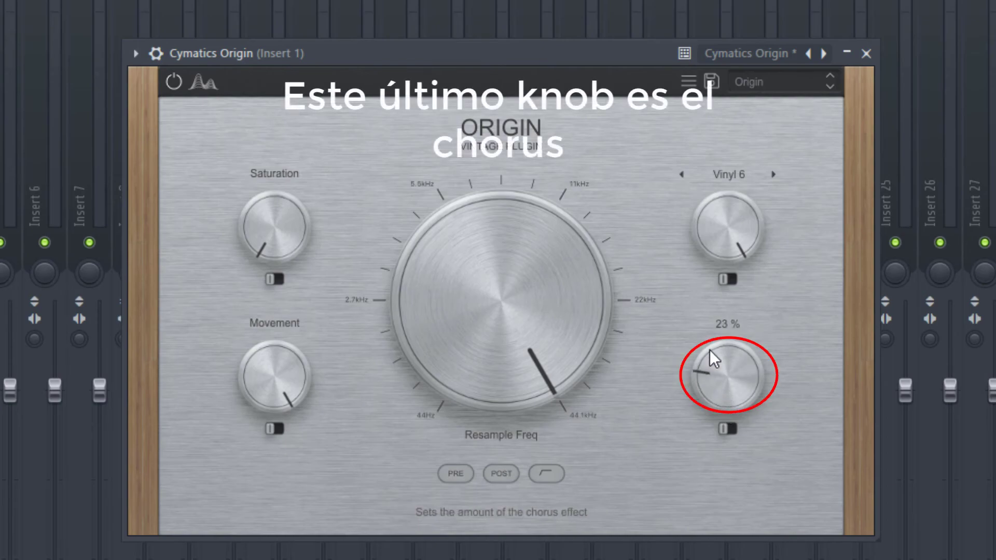
pyautogui.moveTo(717, 320); pyautogui.dragTo(712, 280)
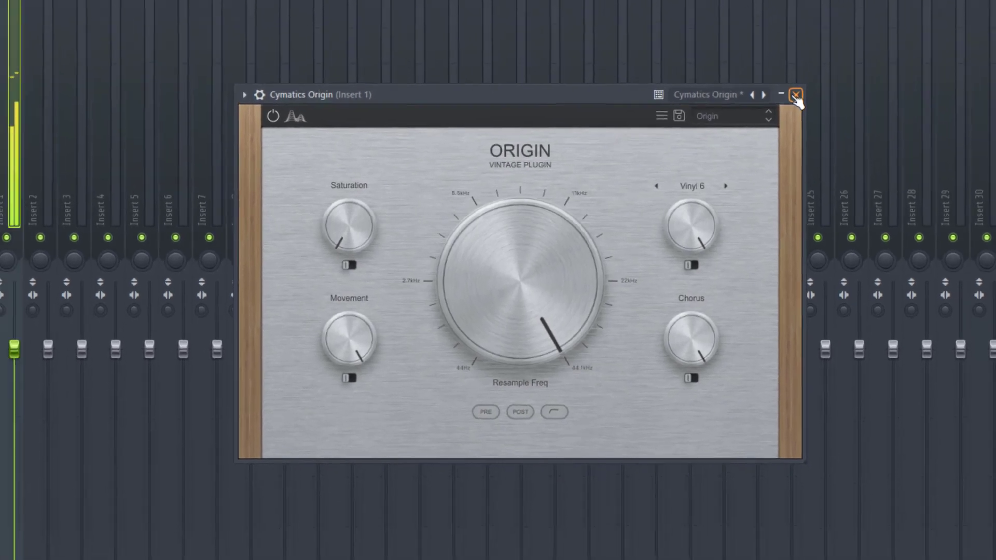
# Step: Close the Origin plugin window, return to the playlist and stop playback
pyautogui.click(859, 53)
pyautogui.press('F5')
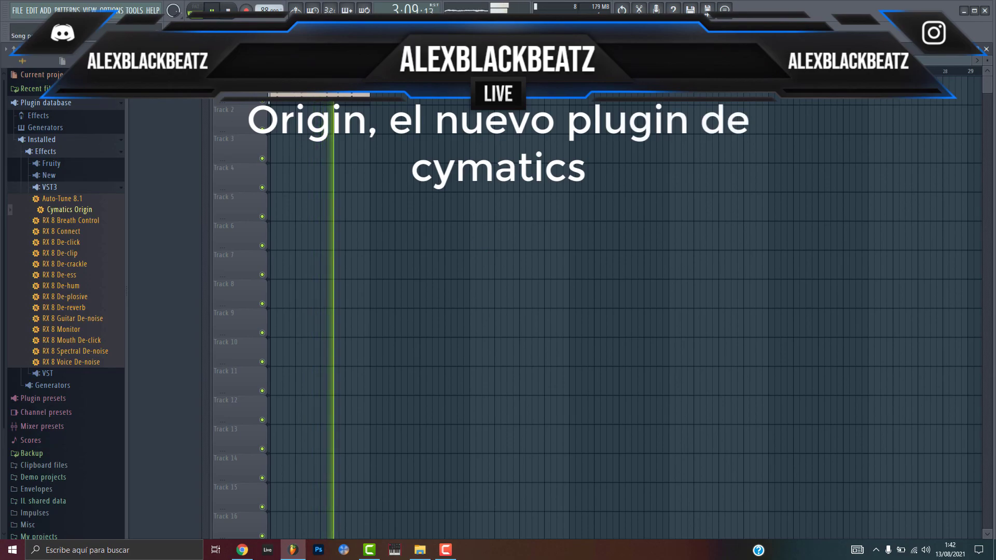
pyautogui.press('space')
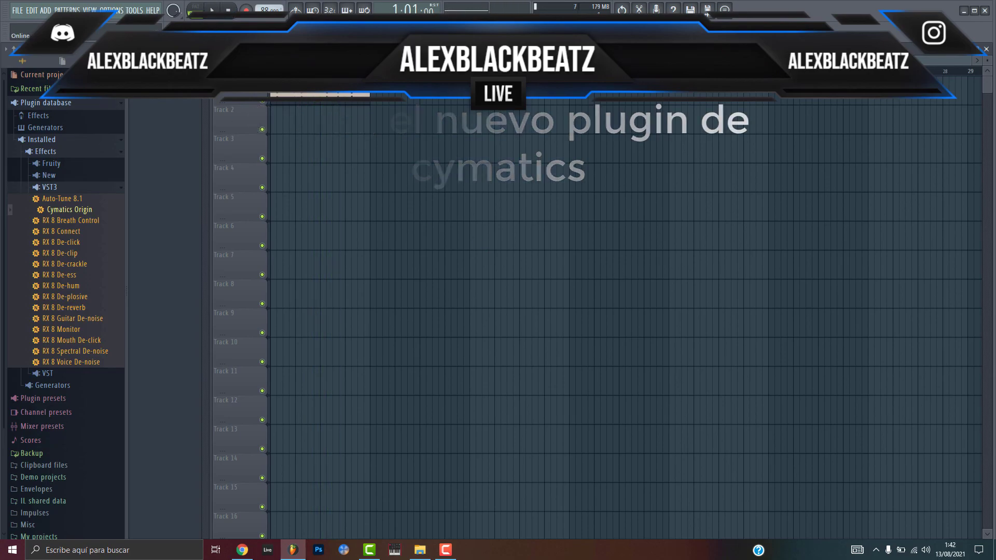
# Step: Exit FL Studio without saving the untitled project and close the Melodies folder window
pyautogui.click(985, 11)
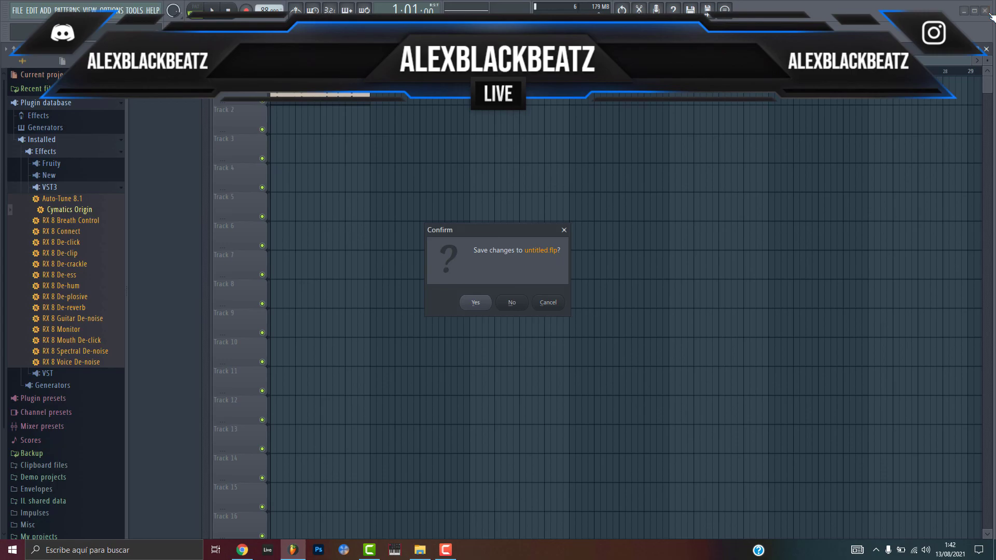
pyautogui.click(519, 302)
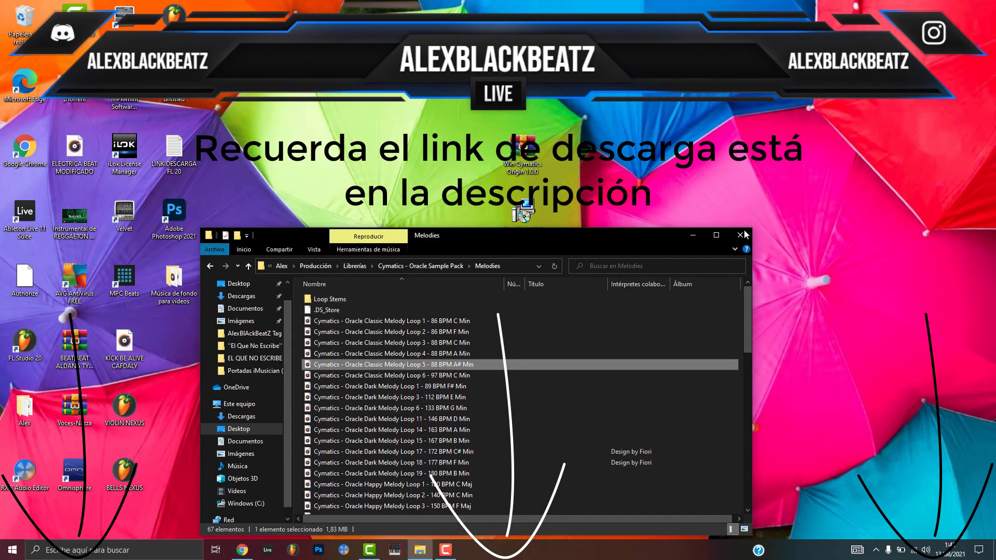
pyautogui.click(746, 235)
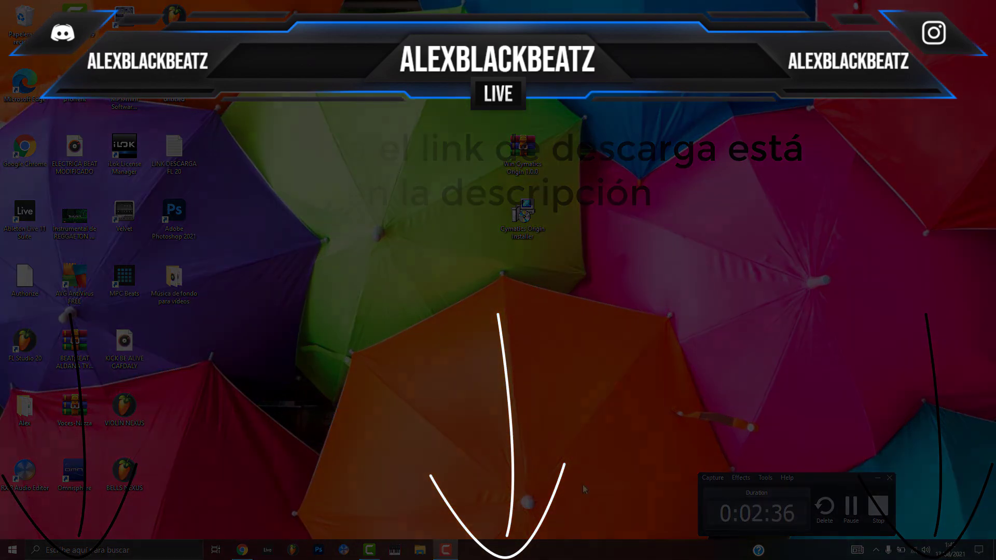